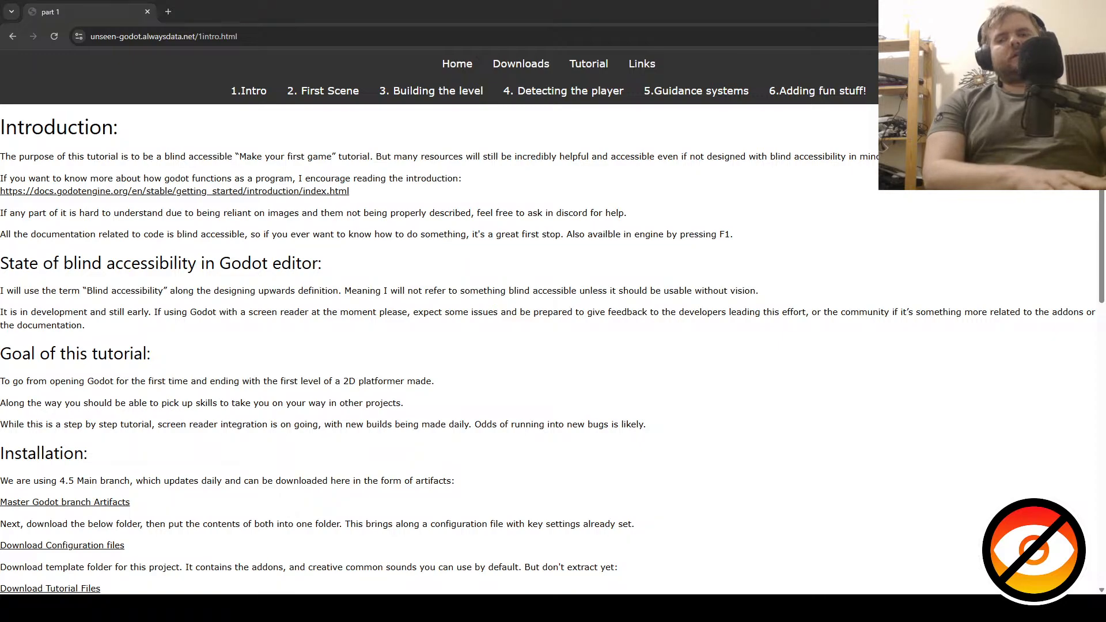
pyautogui.hotkey('ctrl', 'l')
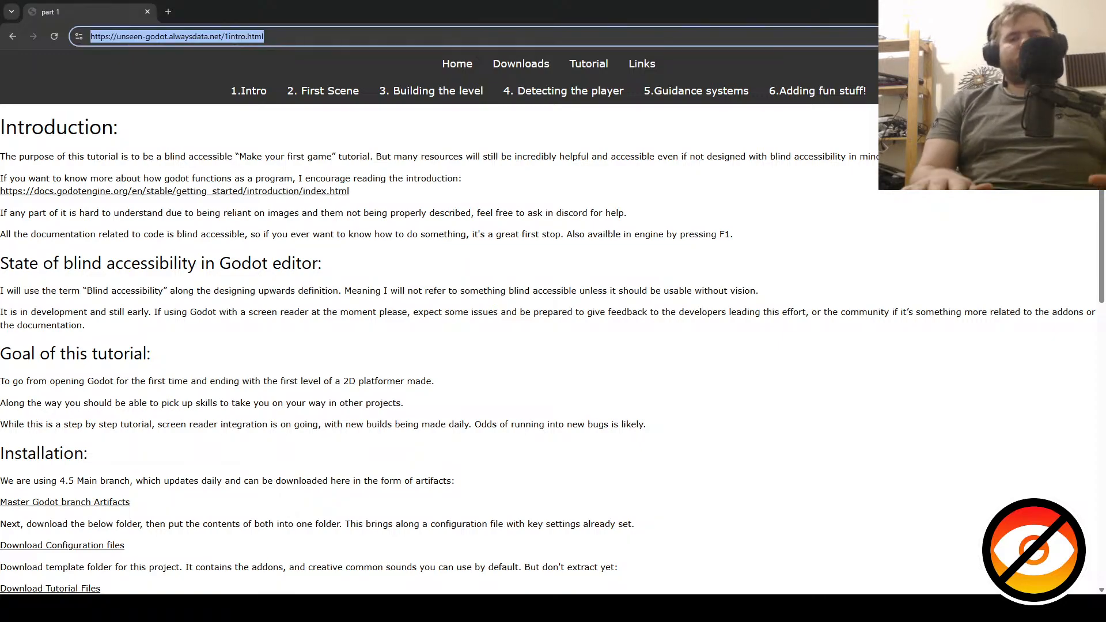
pyautogui.press('Left')
pyautogui.press('Right')
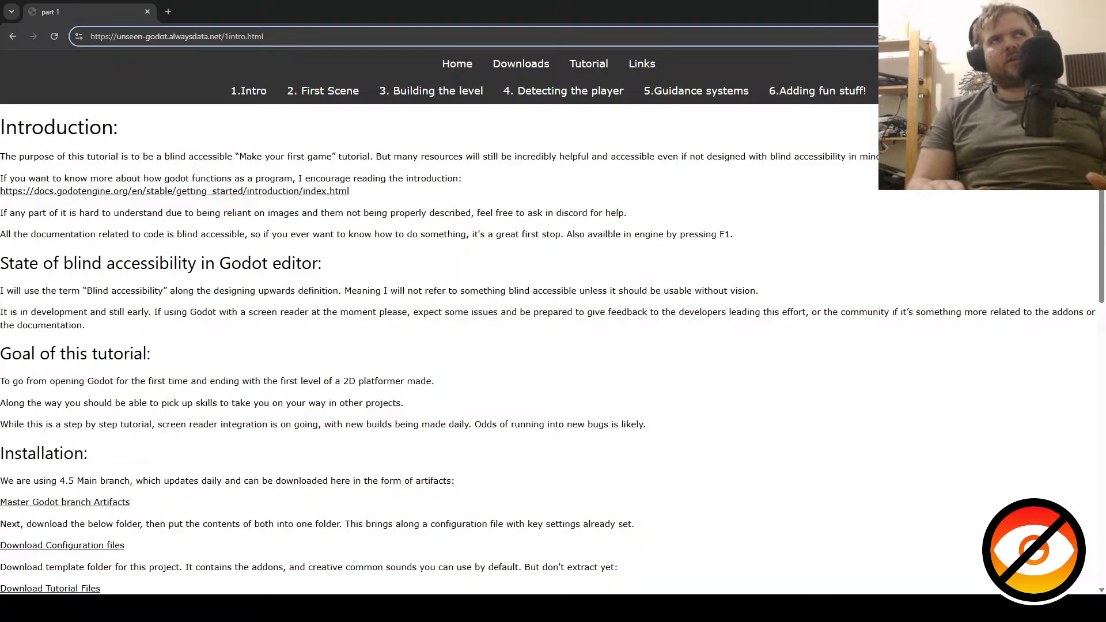
pyautogui.press('F6')
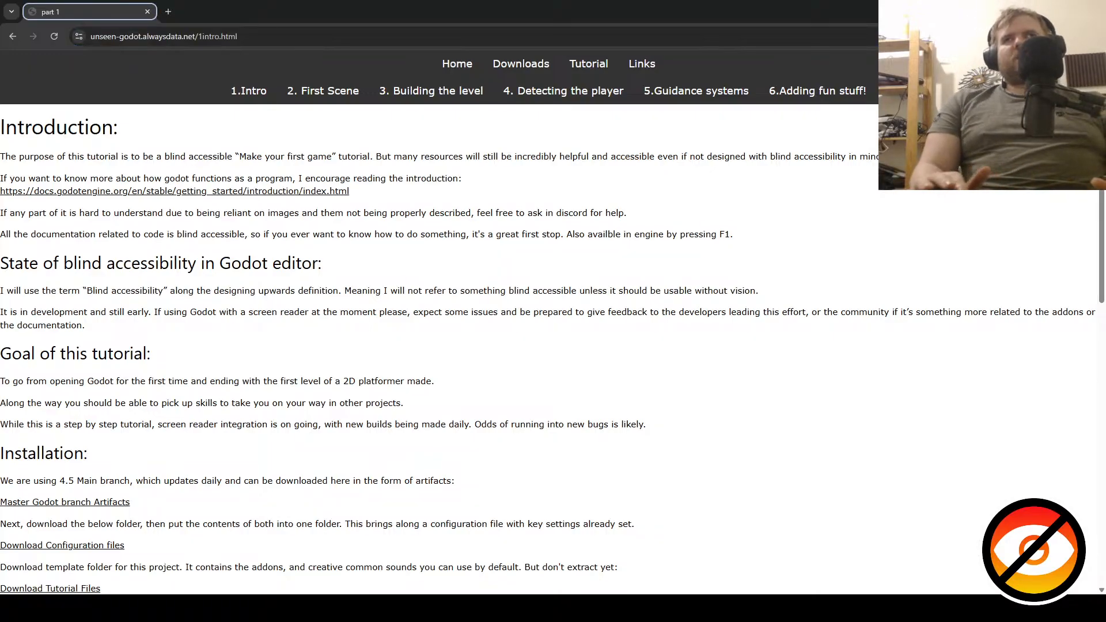
pyautogui.press('F6')
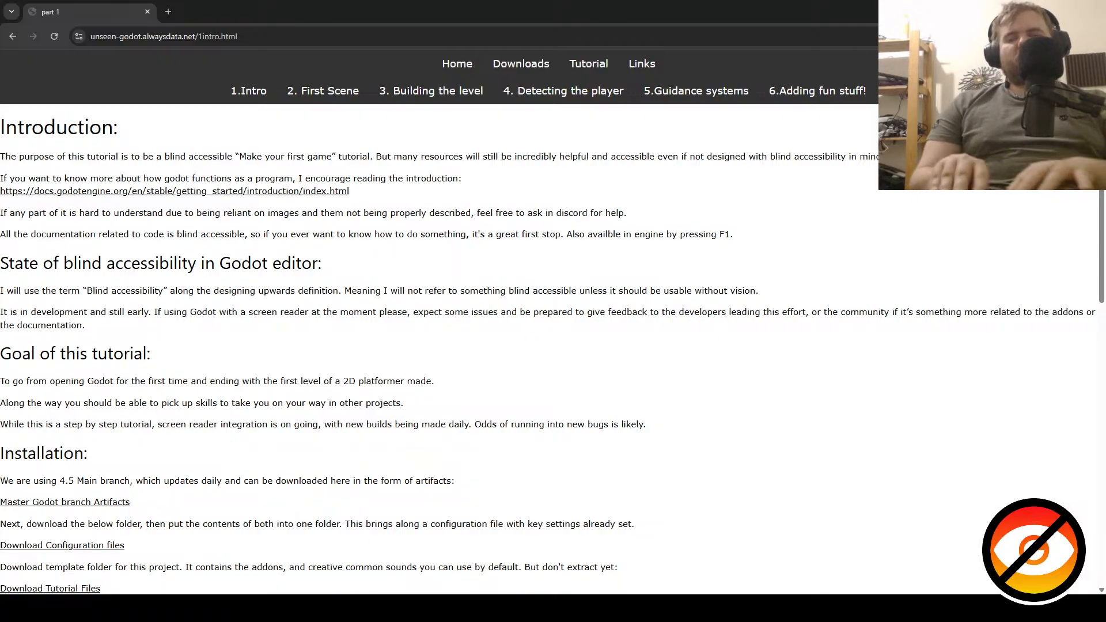
# - Open the Master Godot branch Artifacts link from the Installation section in a new tab and switch to that tab
pyautogui.press('Tab')
pyautogui.hotkey('ctrl', 'Return')
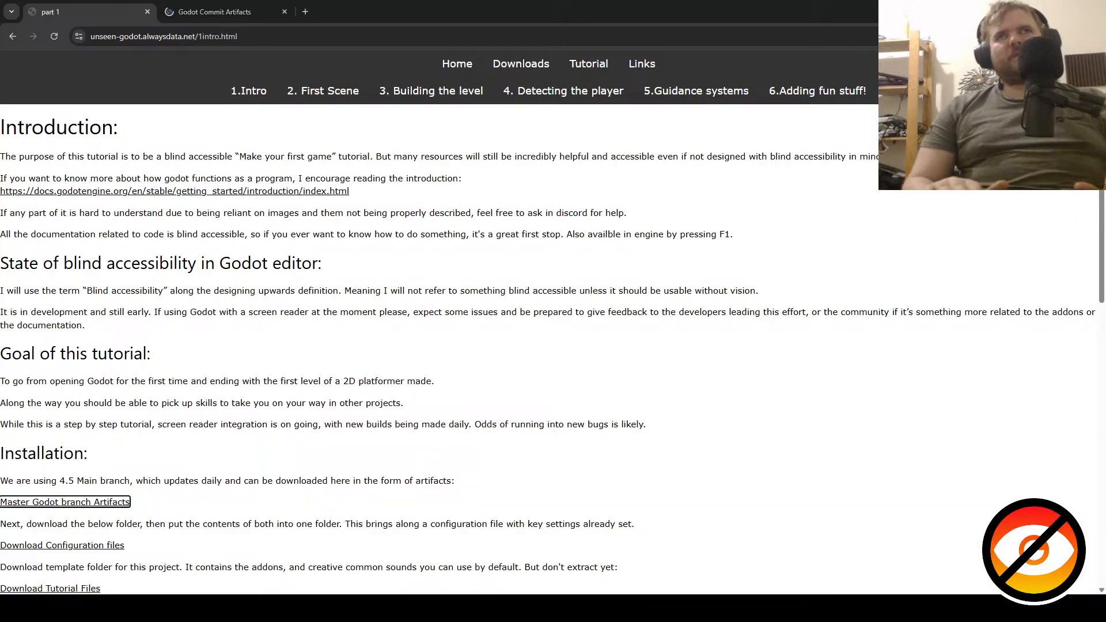
pyautogui.hotkey('ctrl', 'Tab')
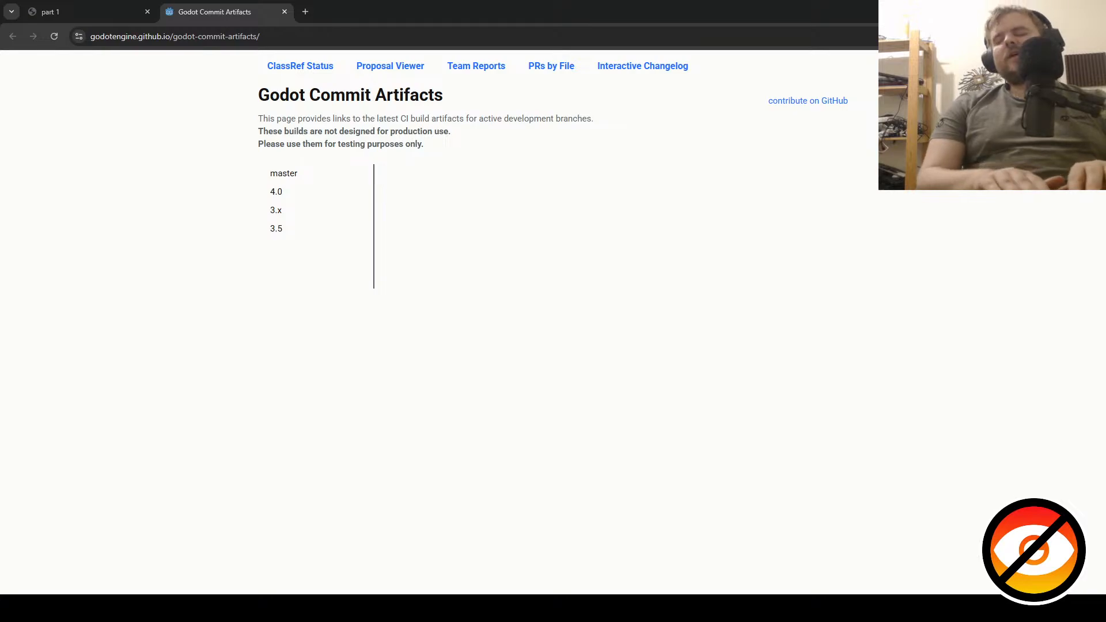
pyautogui.hotkey('ctrl', 'l')
pyautogui.press('Home')
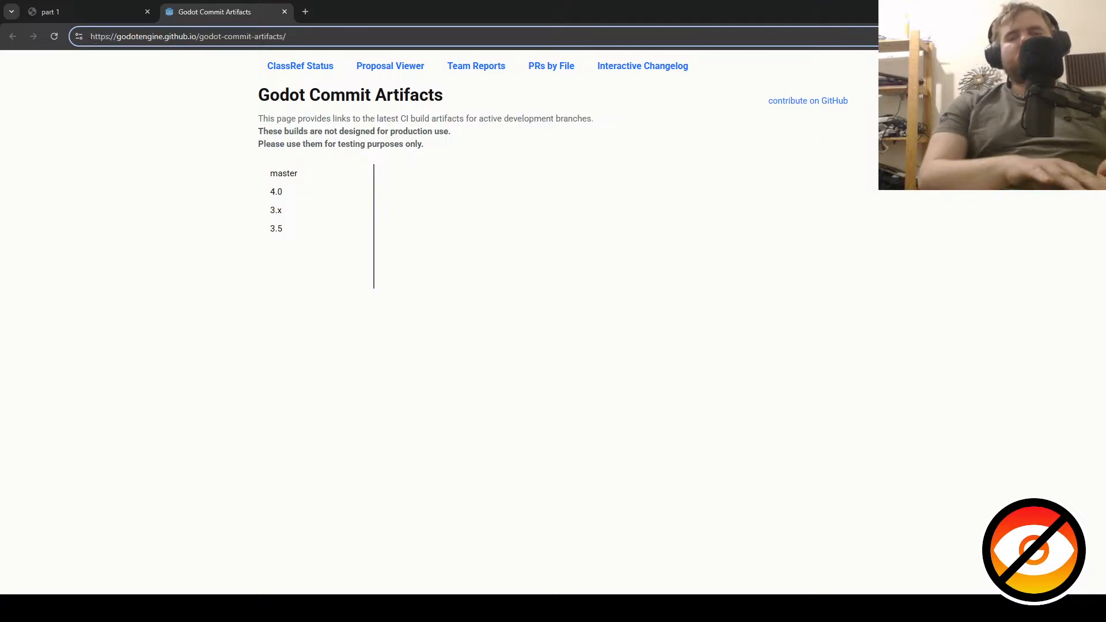
pyautogui.press('F6')
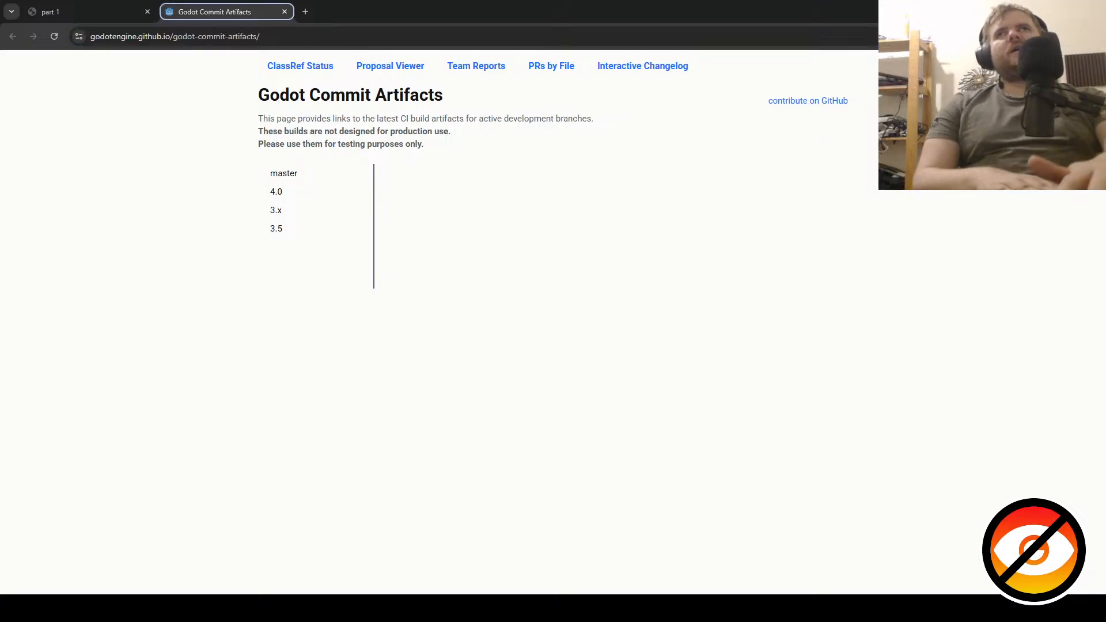
pyautogui.press('F6')
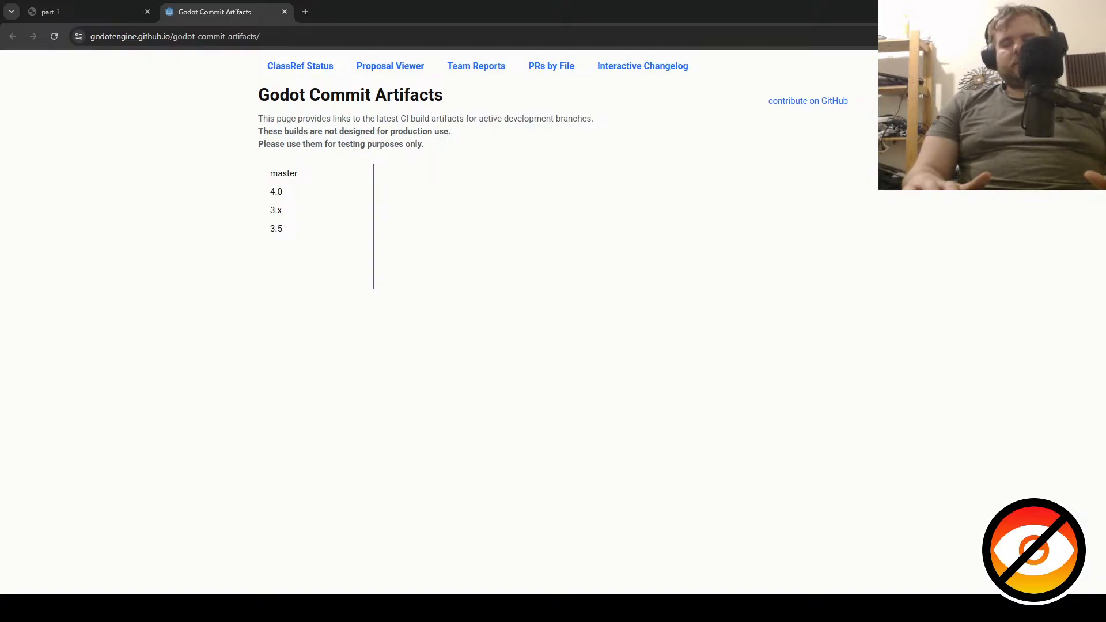
# - Display the master branch builds on the Godot Commit Artifacts page and browse to the windows-editor entries
pyautogui.press('Tab')
pyautogui.press('Tab')
pyautogui.press('Tab')
pyautogui.press('Tab')
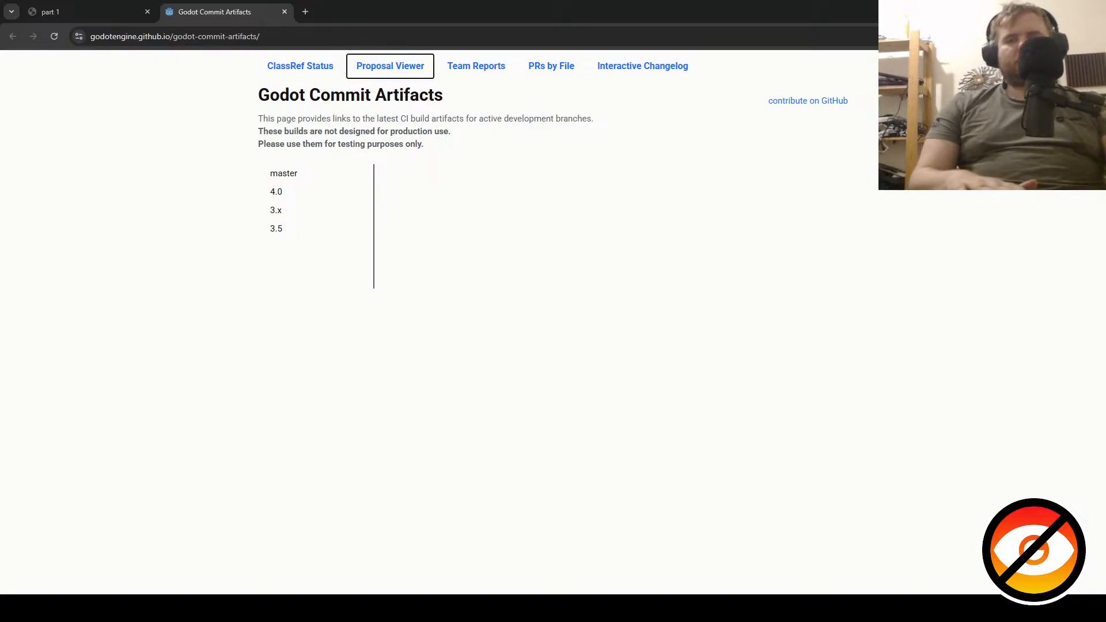
pyautogui.press('Tab')
pyautogui.press('Tab')
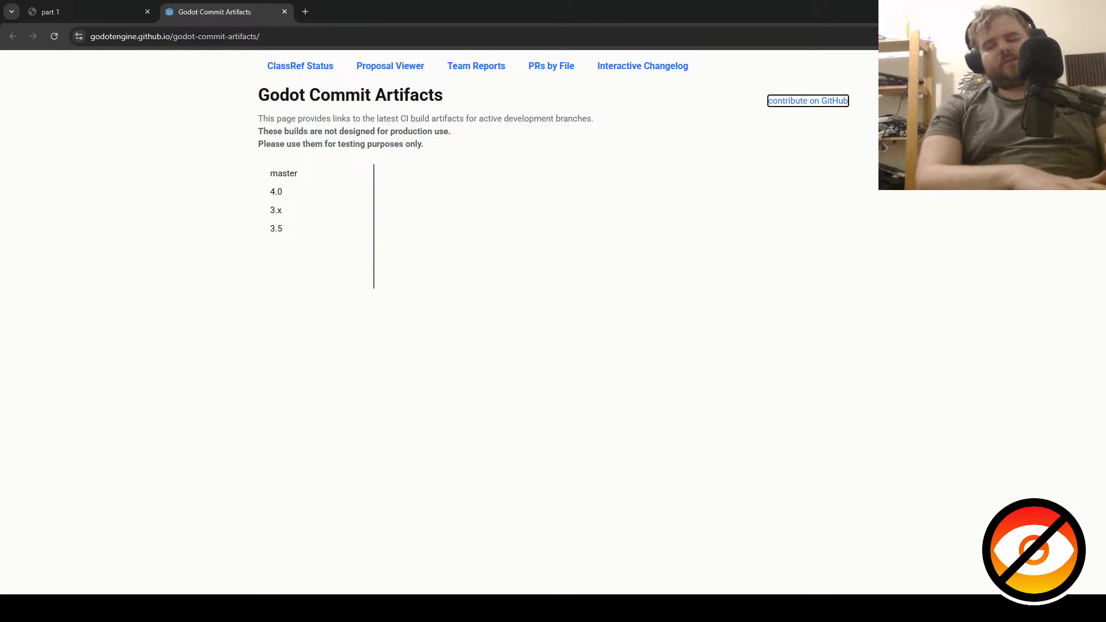
pyautogui.hotkey('shift', 'Tab')
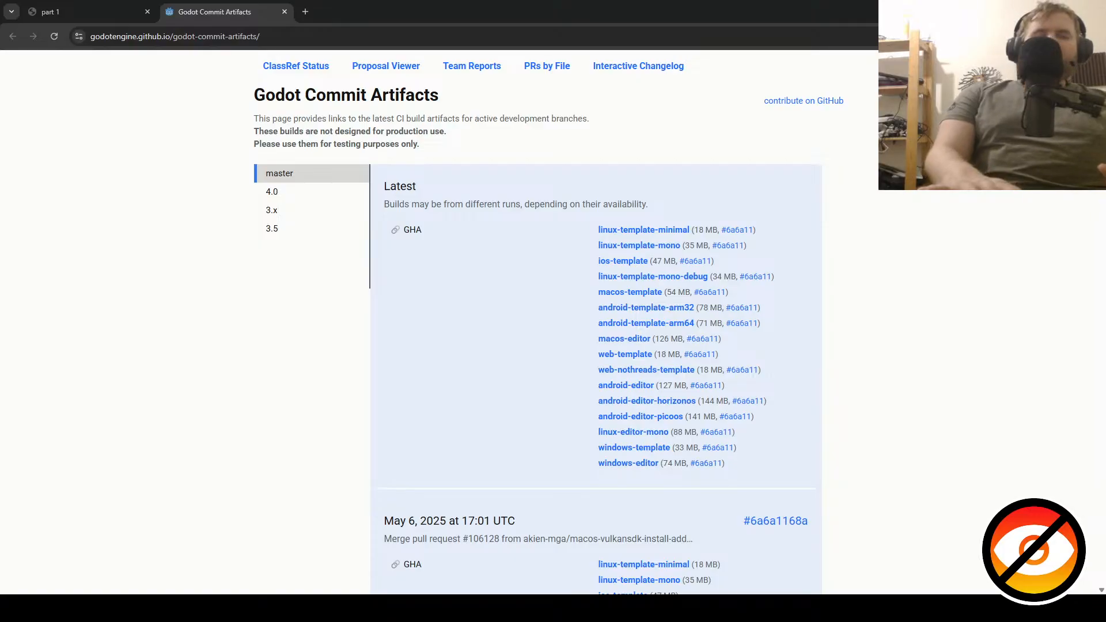
pyautogui.scroll(-5, 553, 322)
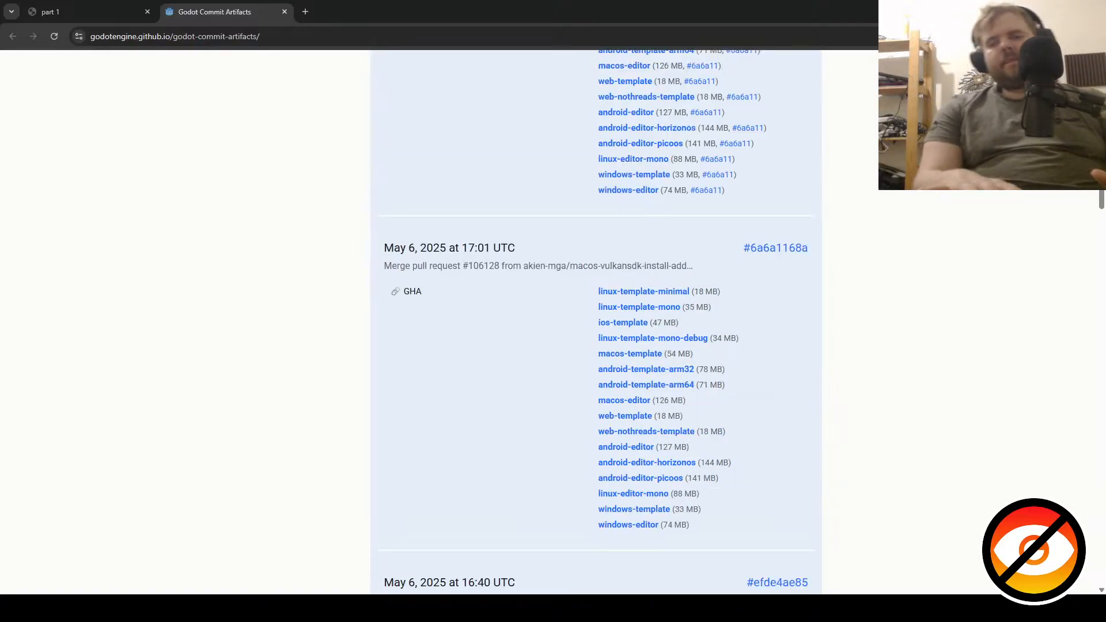
# - Try to download the windows-editor artifact from the Latest list and from the May 6, 2025 17:01 UTC build
pyautogui.hotkey('ctrl', 'shift', 'Tab')
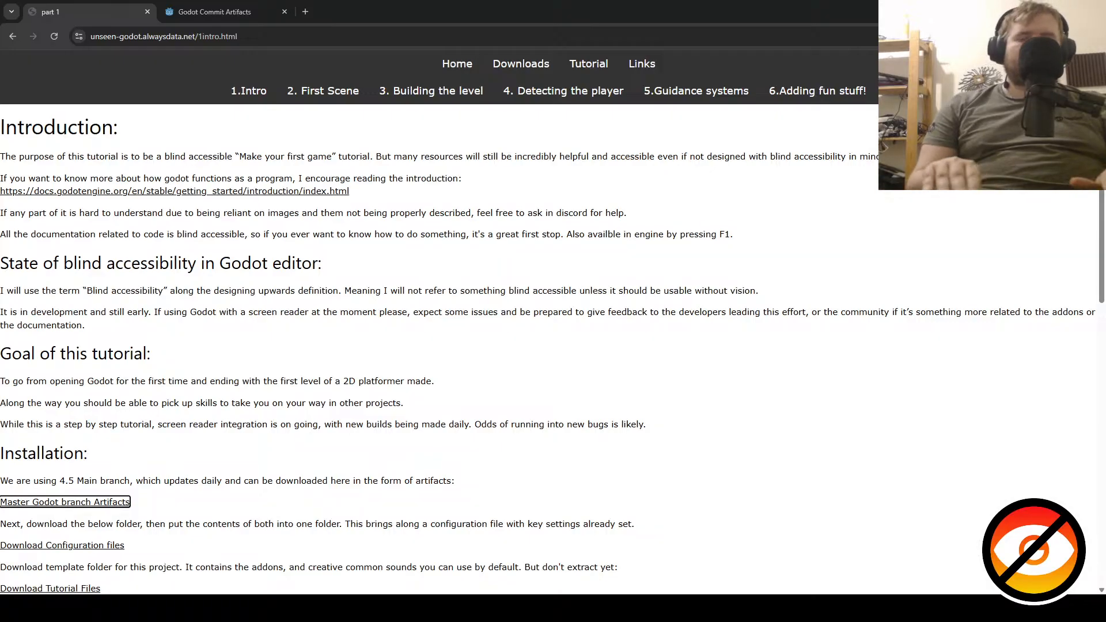
pyautogui.hotkey('ctrl', 'Tab')
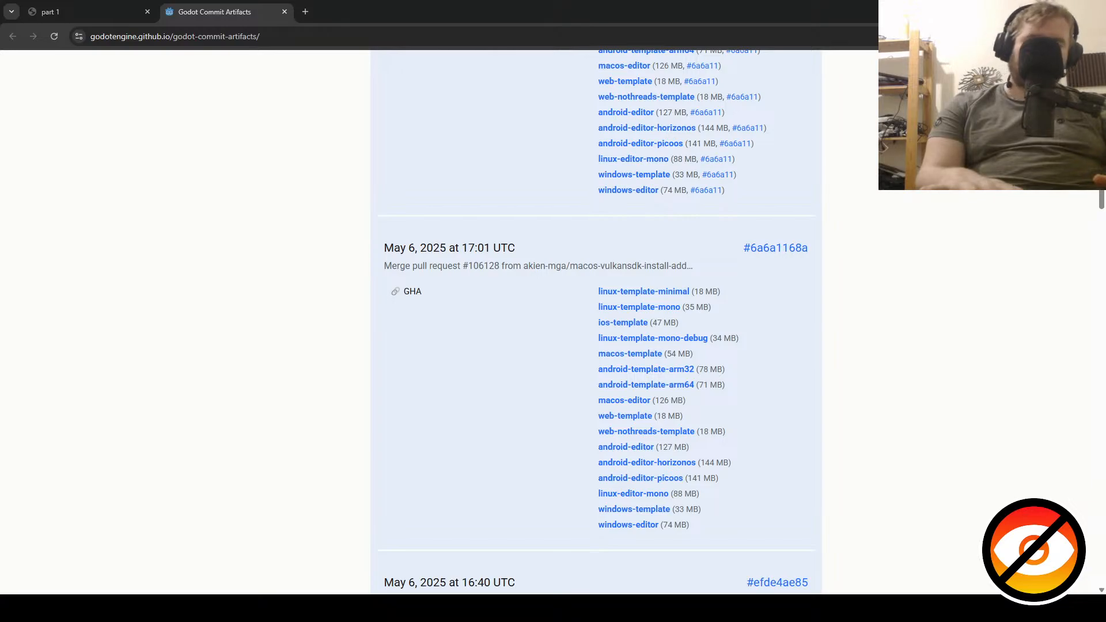
pyautogui.click(628, 190)
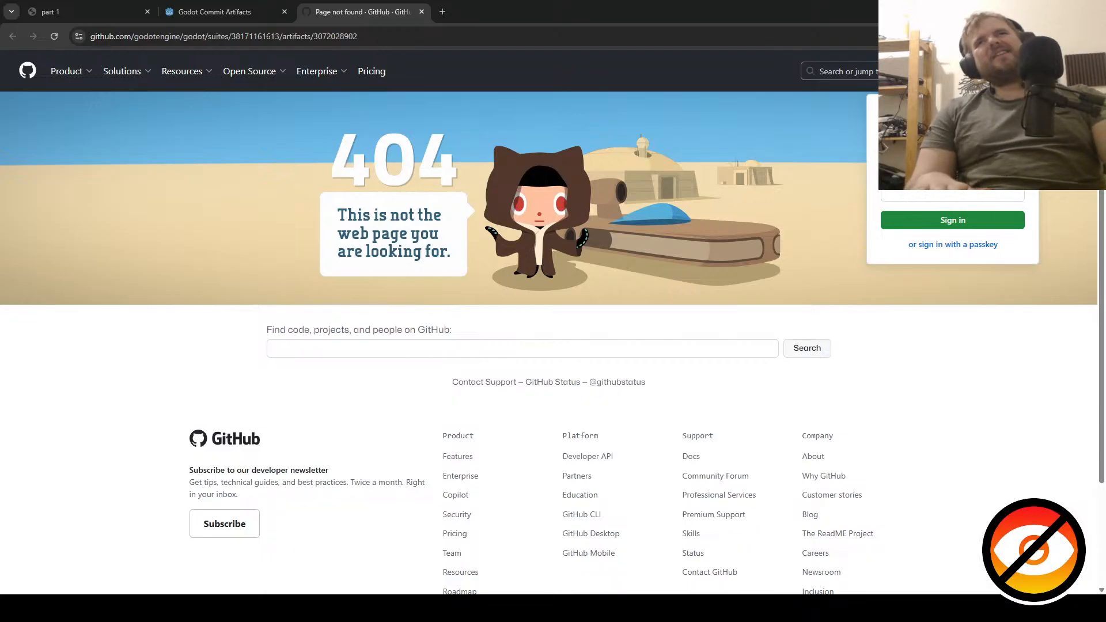
pyautogui.hotkey('ctrl', 'w')
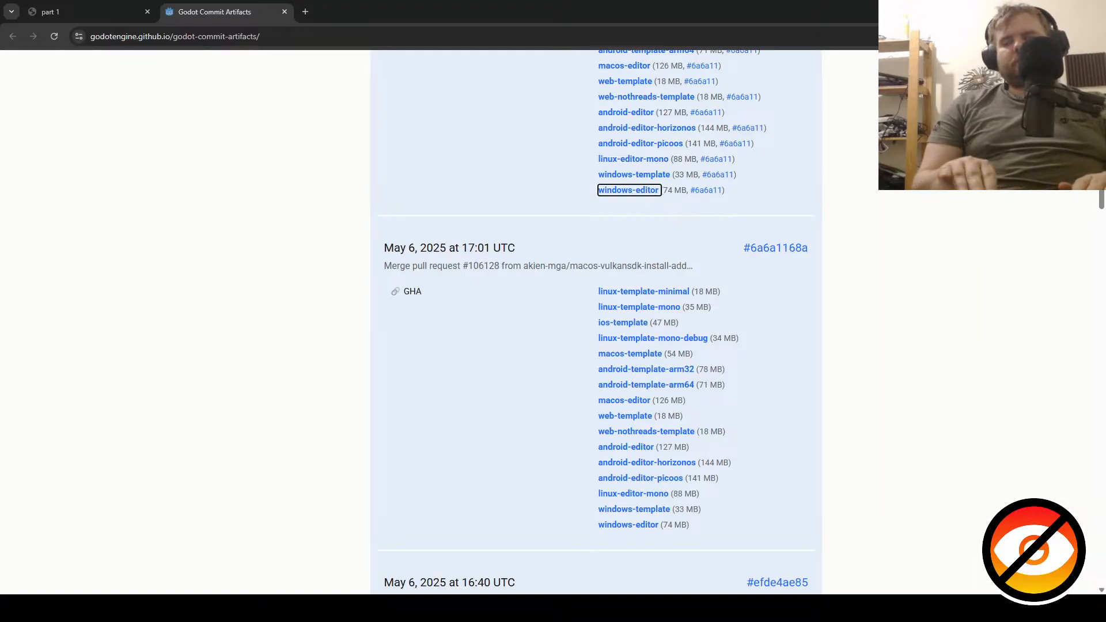
pyautogui.press('Return')
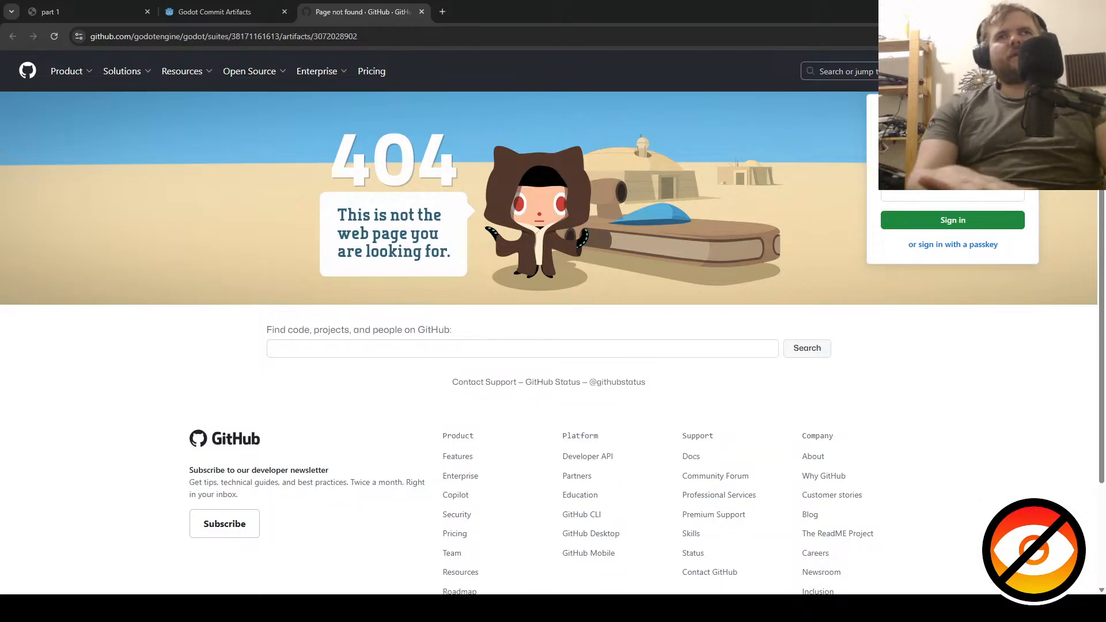
pyautogui.hotkey('ctrl', 'w')
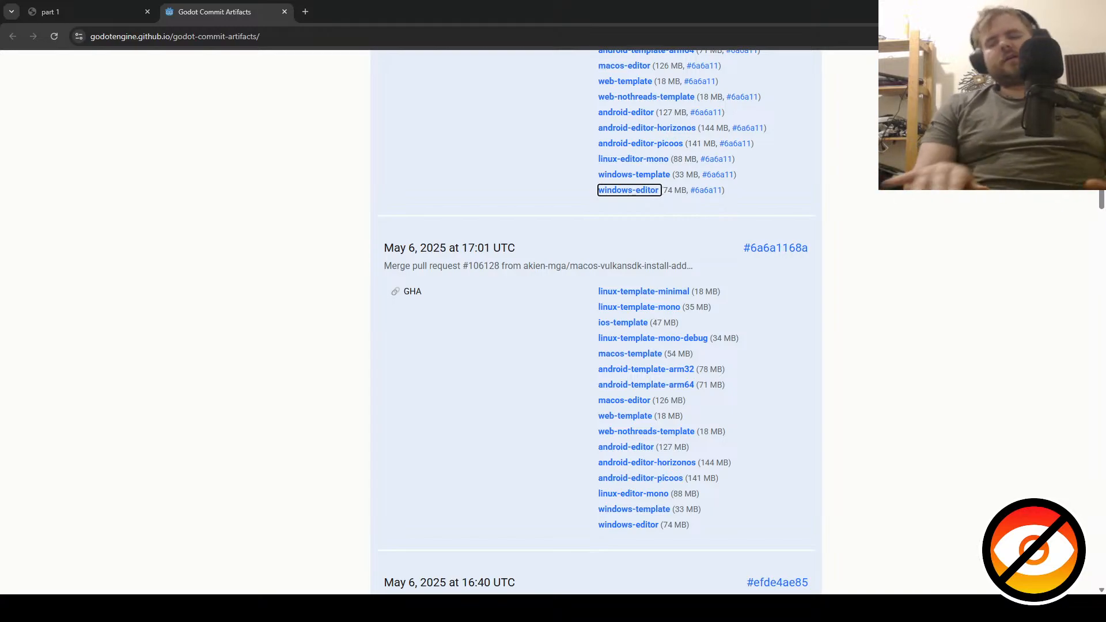
pyautogui.click(630, 524)
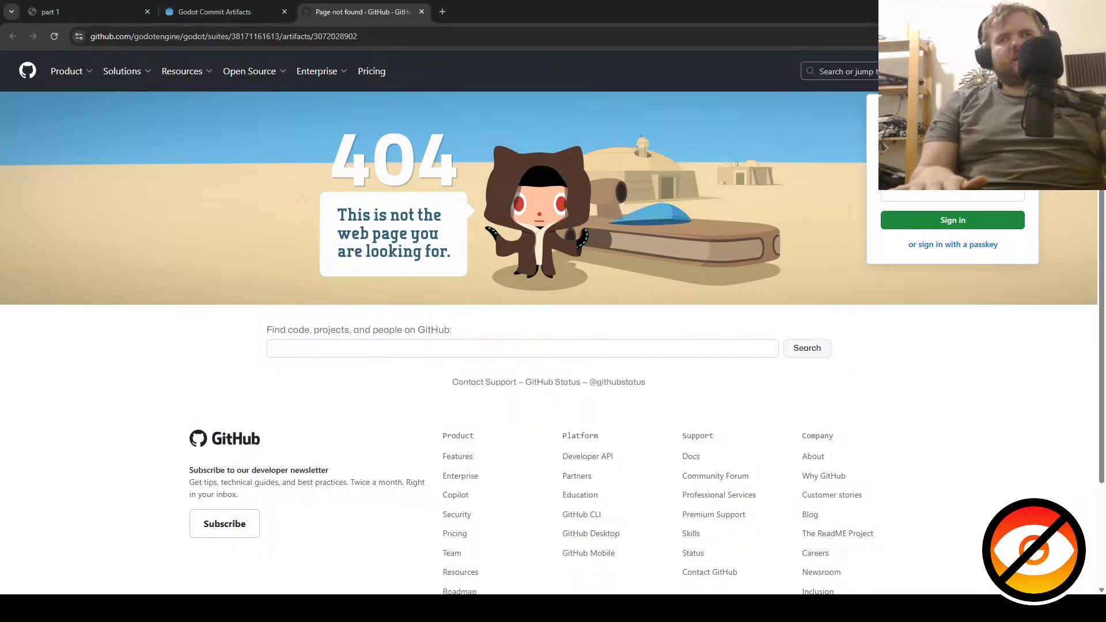
pyautogui.hotkey('ctrl', 'w')
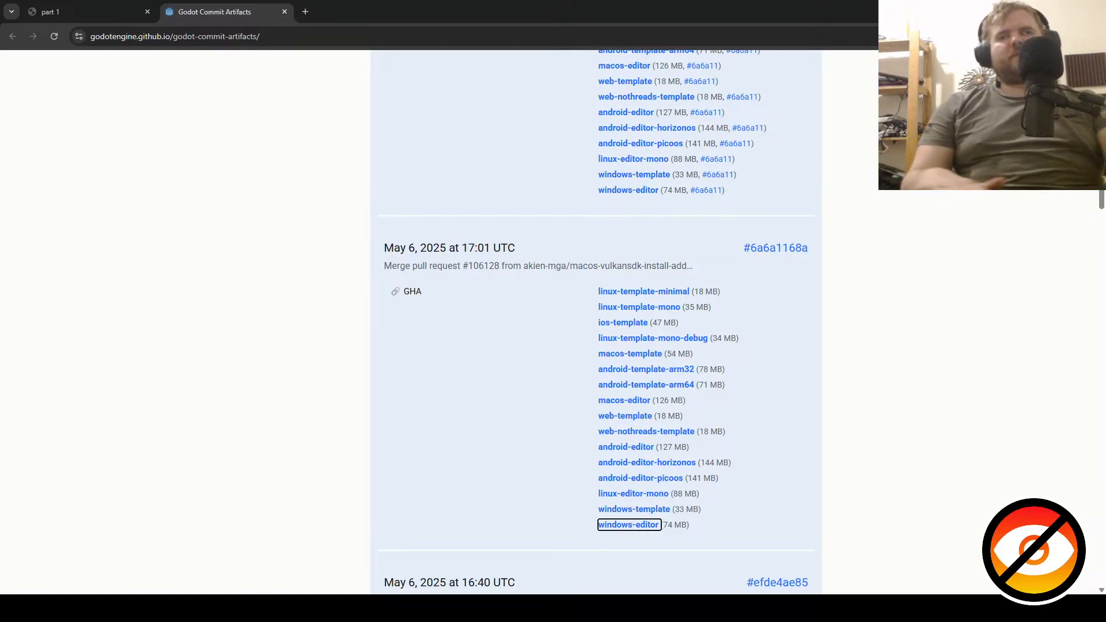
pyautogui.hotkey('ctrl', 'l')
pyautogui.press('Home')
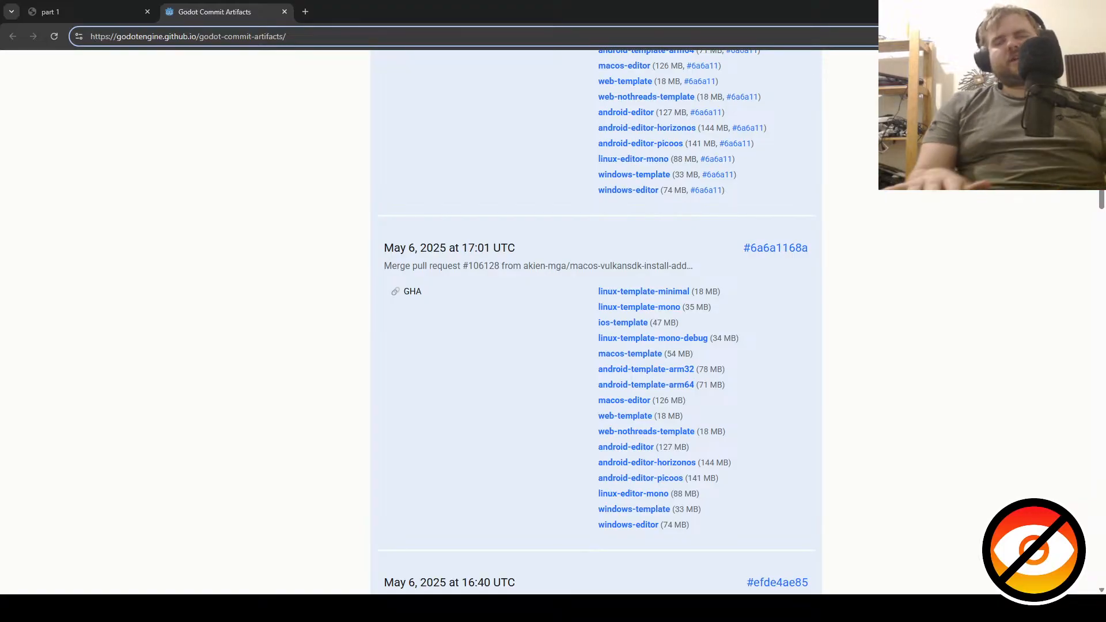
pyautogui.hotkey('ctrl', 'l')
pyautogui.hotkey('alt', 'Tab')
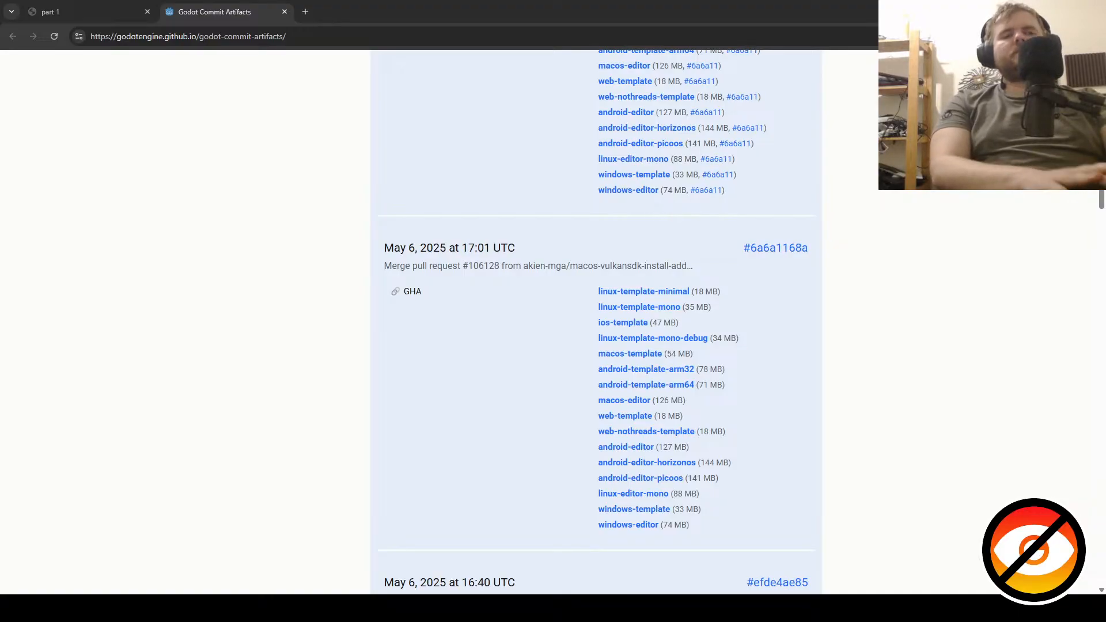
# - Return to the part 1 tutorial page and go to the Download Configuration files link in the Installation section
pyautogui.hotkey('alt', 'Tab')
pyautogui.hotkey('ctrl', 'Tab')
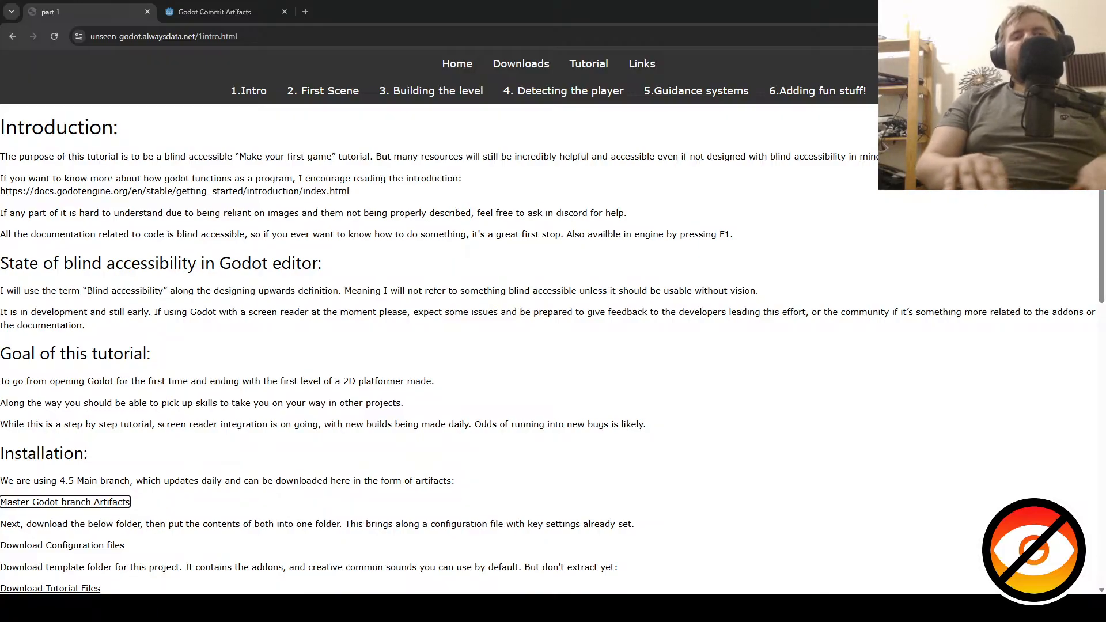
pyautogui.press('Tab')
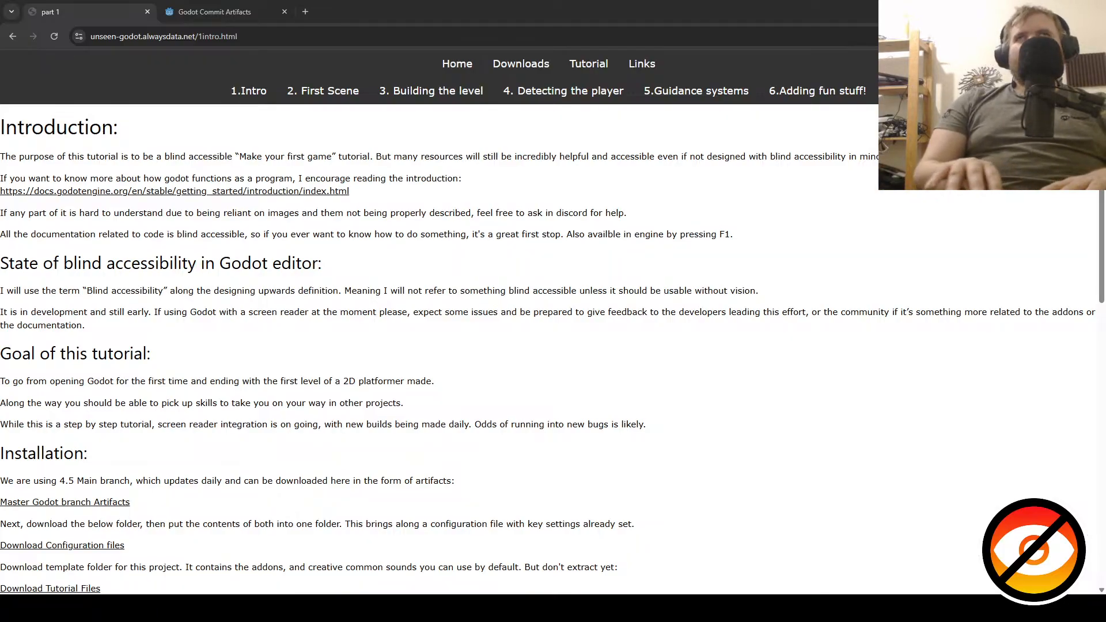
pyautogui.press('Tab')
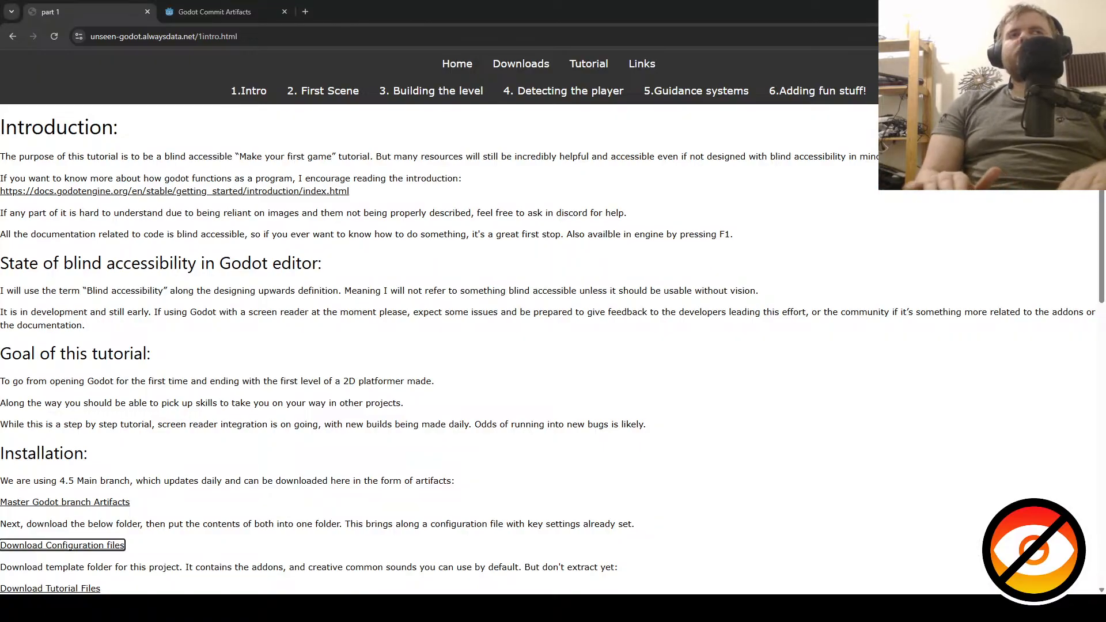
pyautogui.hotkey('alt', 'Tab')
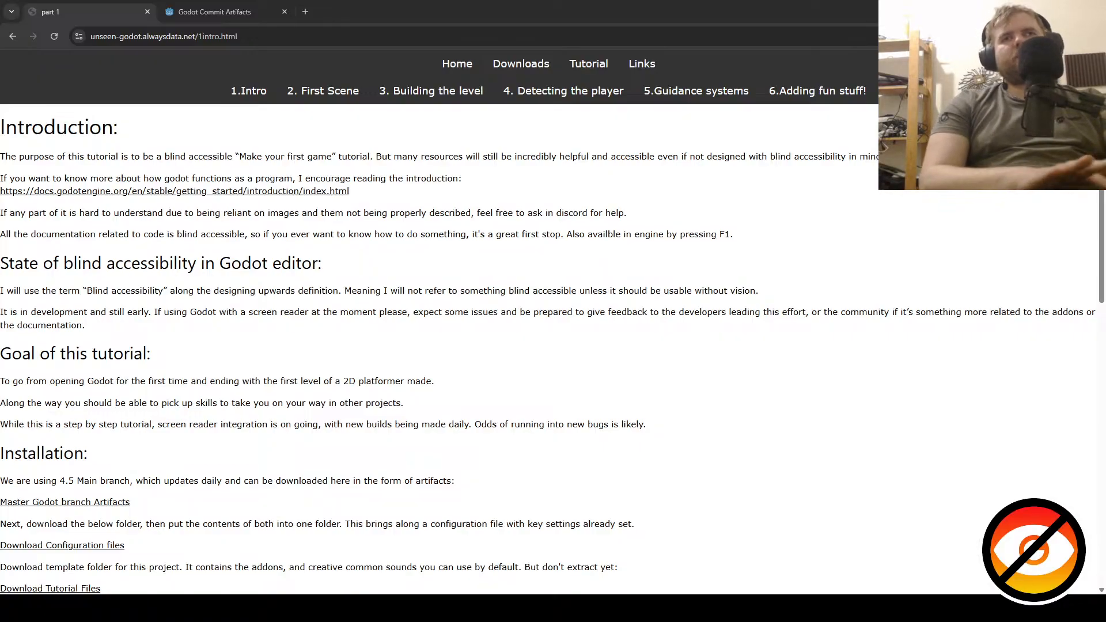
pyautogui.hotkey('alt', 'Tab')
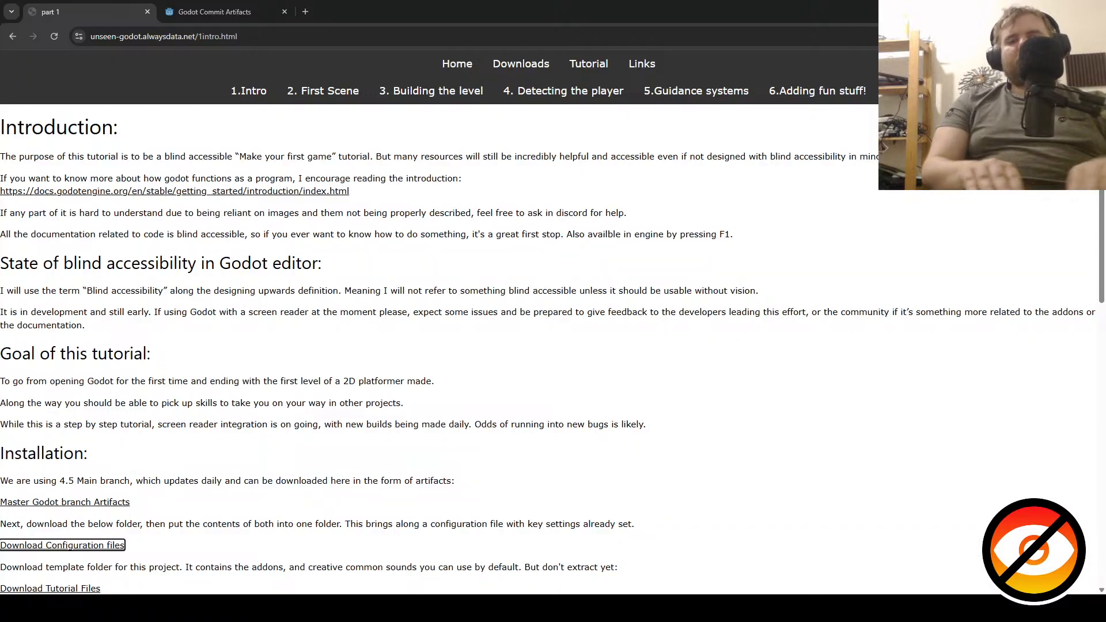
# - Download the tutorial files through the Download Tutorial Files link in the Installation section
pyautogui.press('Tab')
pyautogui.press('Return')
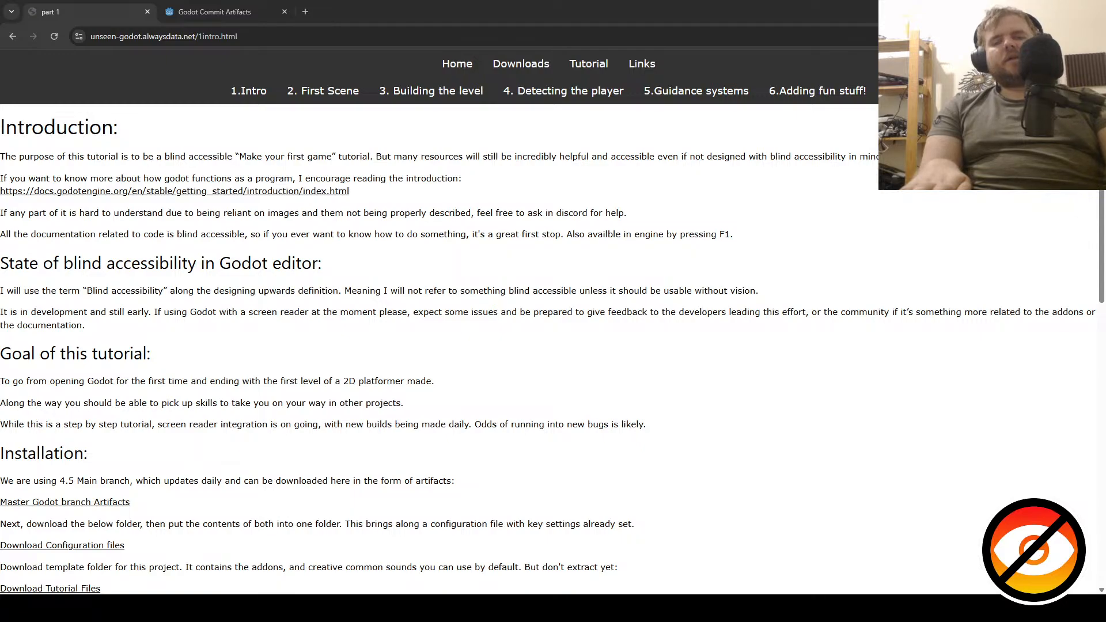
pyautogui.hotkey('alt', 'Tab')
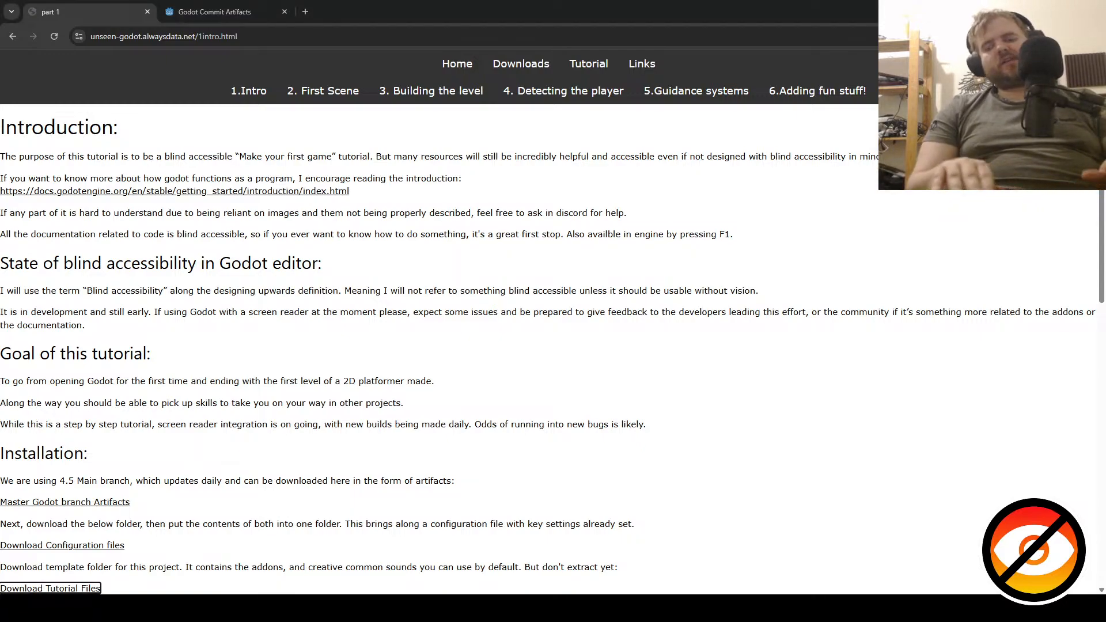
# - Read the installation notes following the tutorial files link, down to the start of the Setup instructions
pyautogui.press('Down')
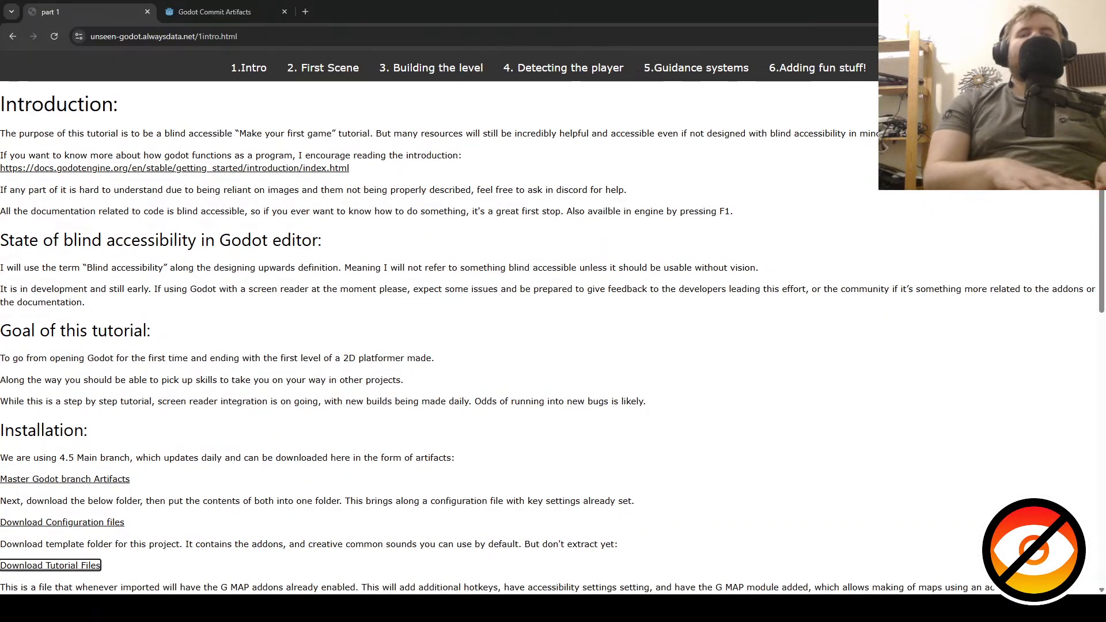
pyautogui.press('Up')
pyautogui.press('Down')
pyautogui.press('Down')
pyautogui.press('Up')
pyautogui.hotkey('alt', 'Tab')
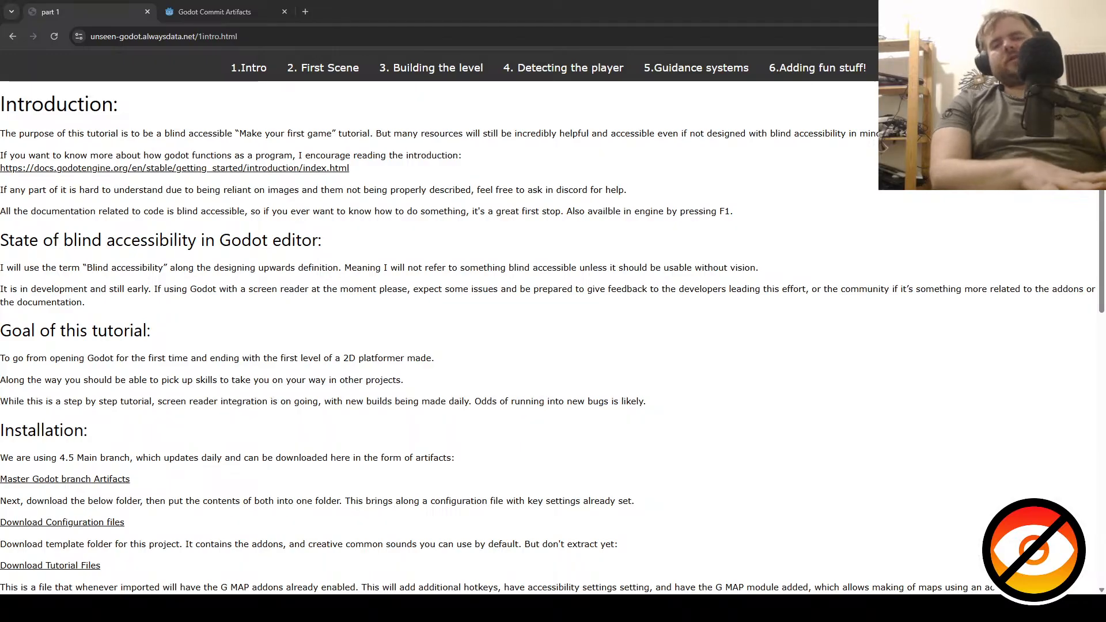
pyautogui.hotkey('alt', 'Tab')
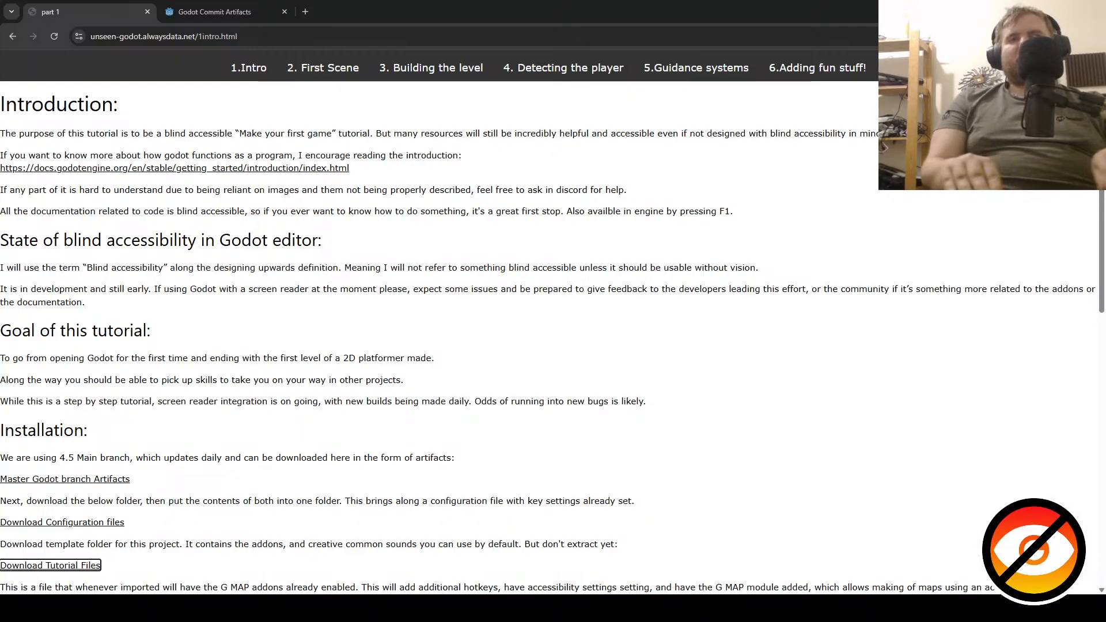
pyautogui.press('Down')
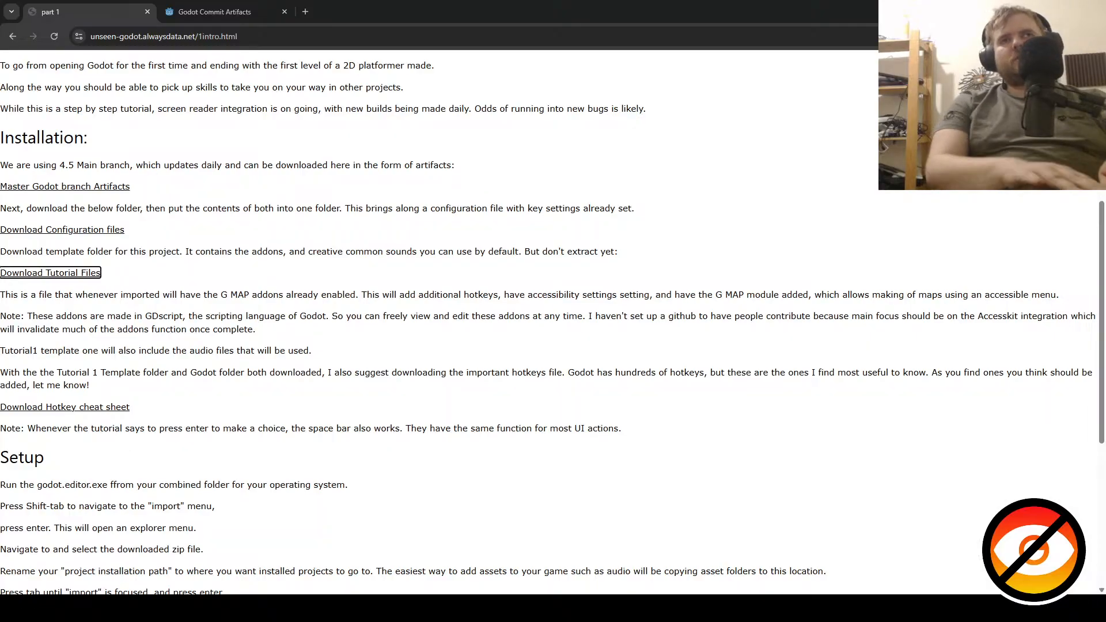
pyautogui.hotkey('alt', 'Tab')
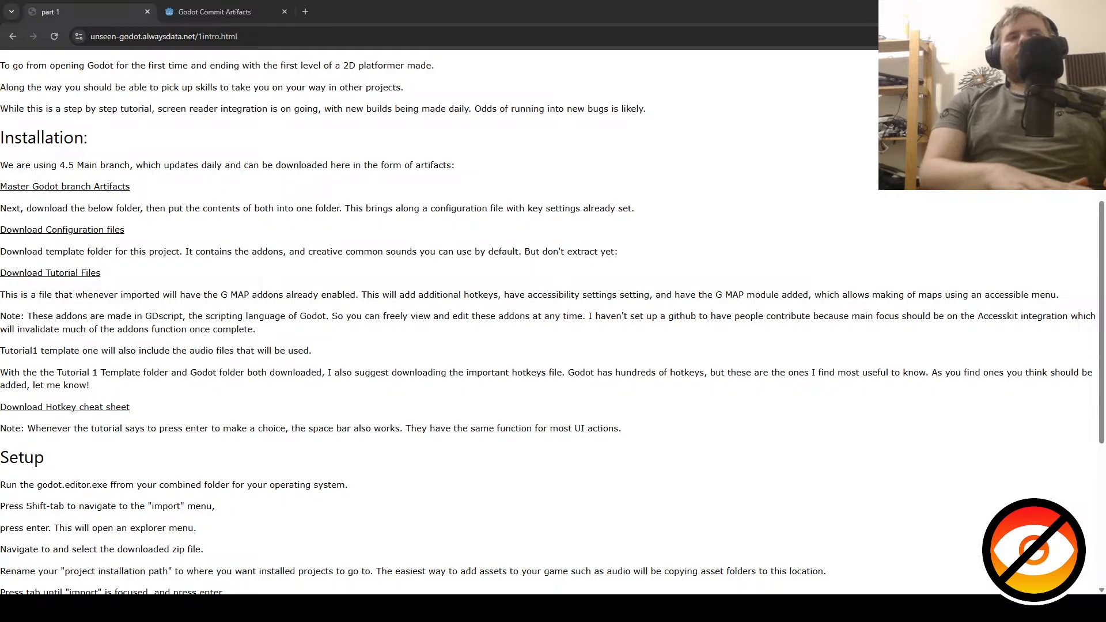
# - Switch to the Godot editor and put the focus in the FileSystem dock's file filter, then leave it
pyautogui.hotkey('alt', 'Tab')
pyautogui.hotkey('alt', 'Tab')
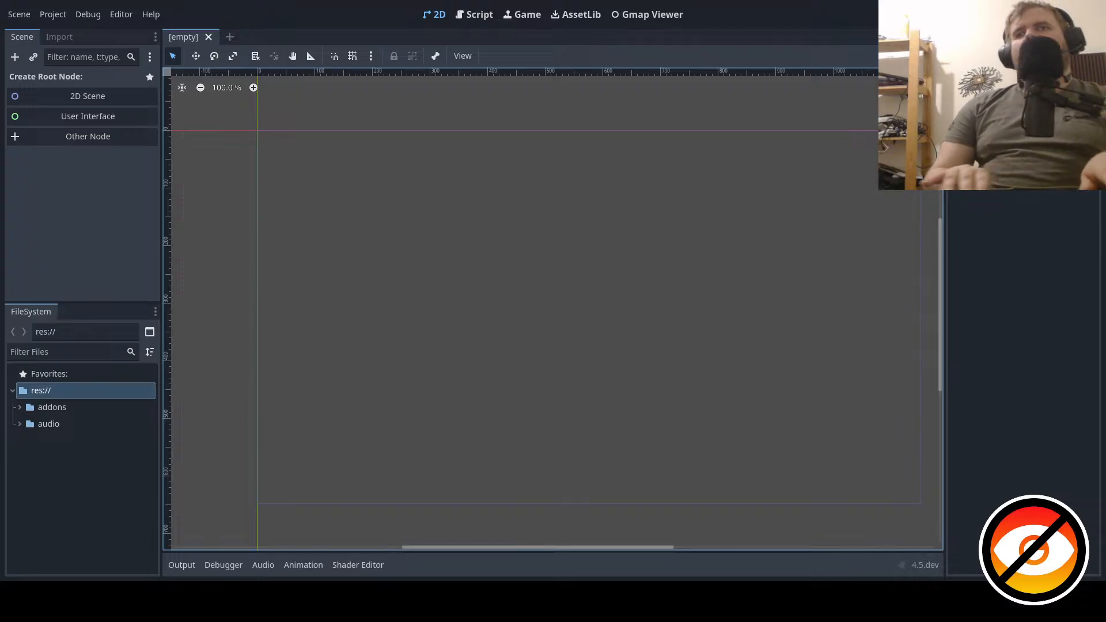
pyautogui.click(65, 352)
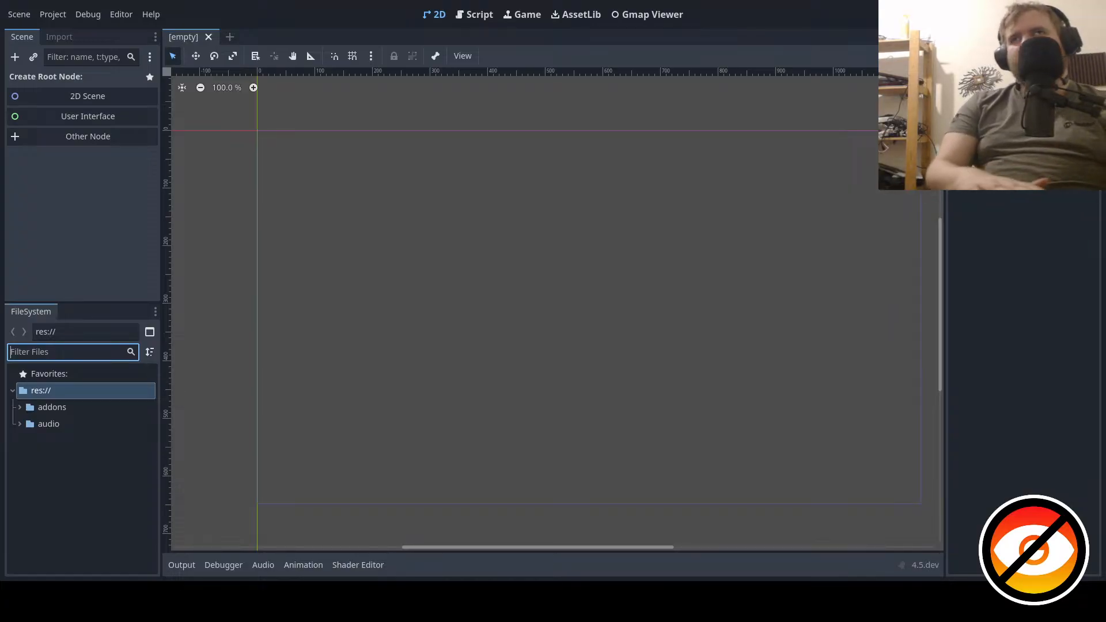
pyautogui.press('Escape')
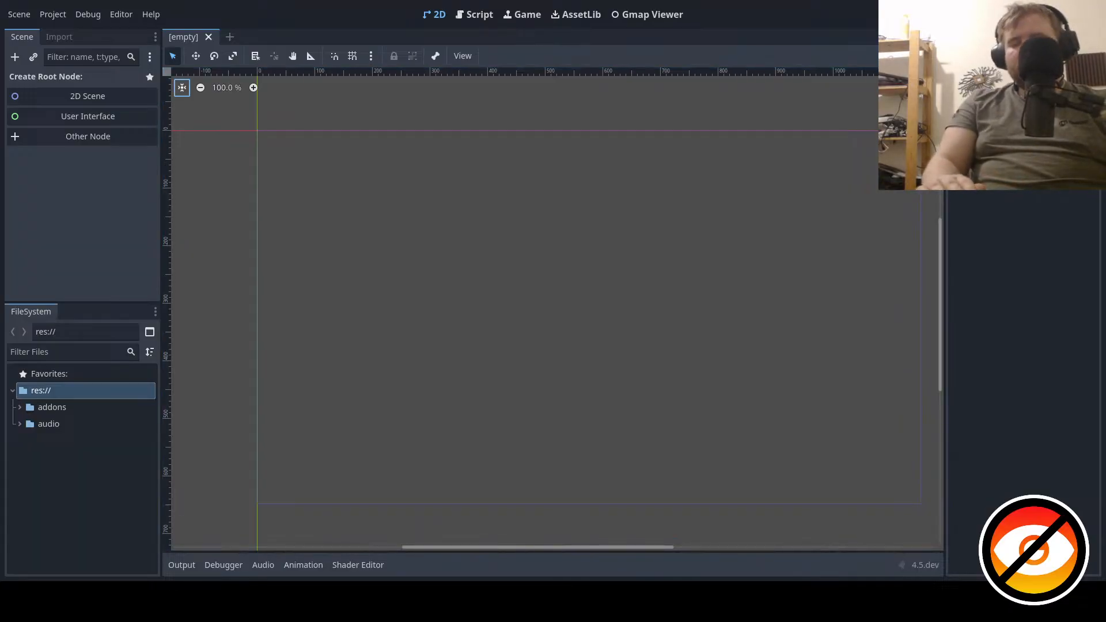
# - Examine the keyboard focus order around the 2D viewport and its view-centring control
pyautogui.hotkey('shift', 'Tab')
pyautogui.hotkey('shift', 'Tab')
pyautogui.hotkey('shift', 'Tab')
pyautogui.press('Tab')
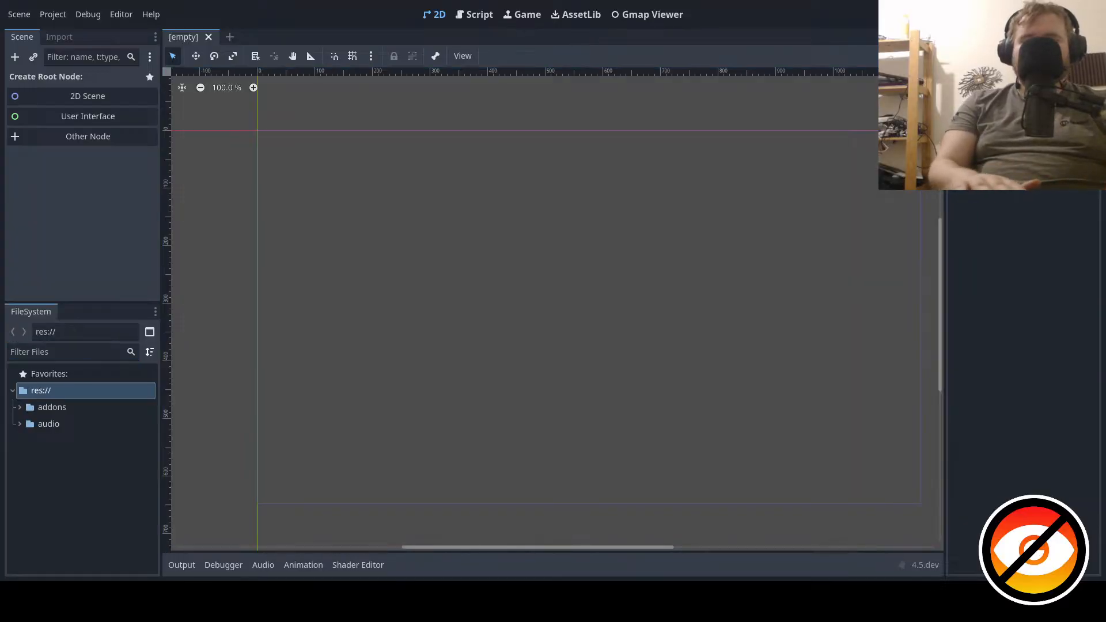
pyautogui.press('Tab')
pyautogui.hotkey('shift', 'Tab')
pyautogui.press('Tab')
pyautogui.hotkey('shift', 'Tab')
pyautogui.hotkey('shift', 'Tab')
pyautogui.press('Tab')
pyautogui.press('Tab')
pyautogui.press('Tab')
pyautogui.hotkey('shift', 'Tab')
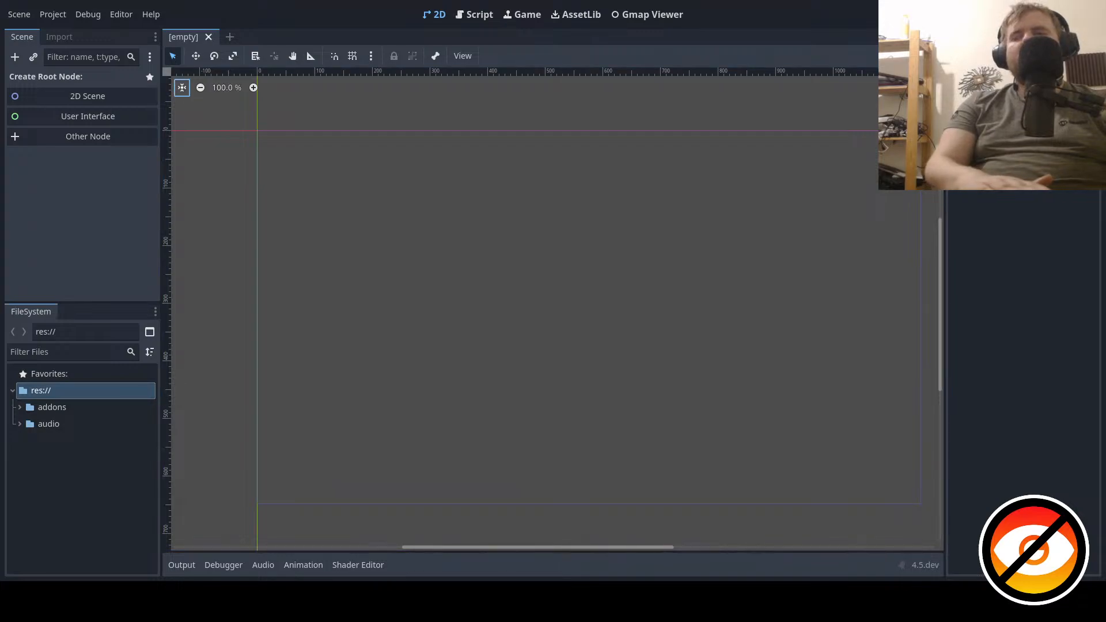
pyautogui.hotkey('shift', 'Tab')
pyautogui.press('Tab')
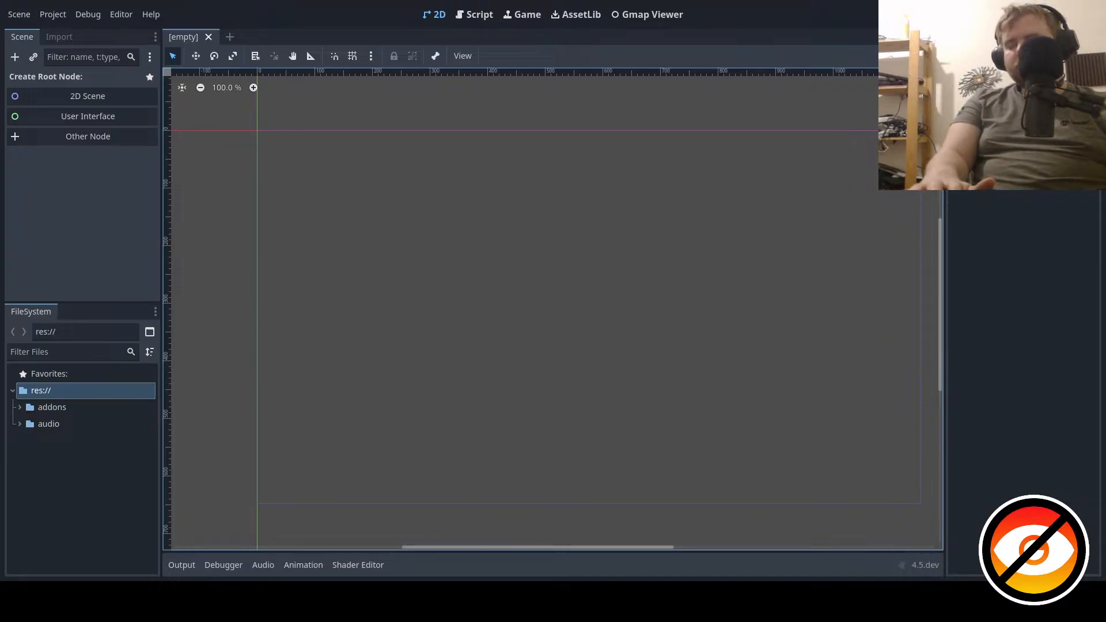
# - Focus the FileSystem dock's file tree and select the audio folder
pyautogui.click(81, 490)
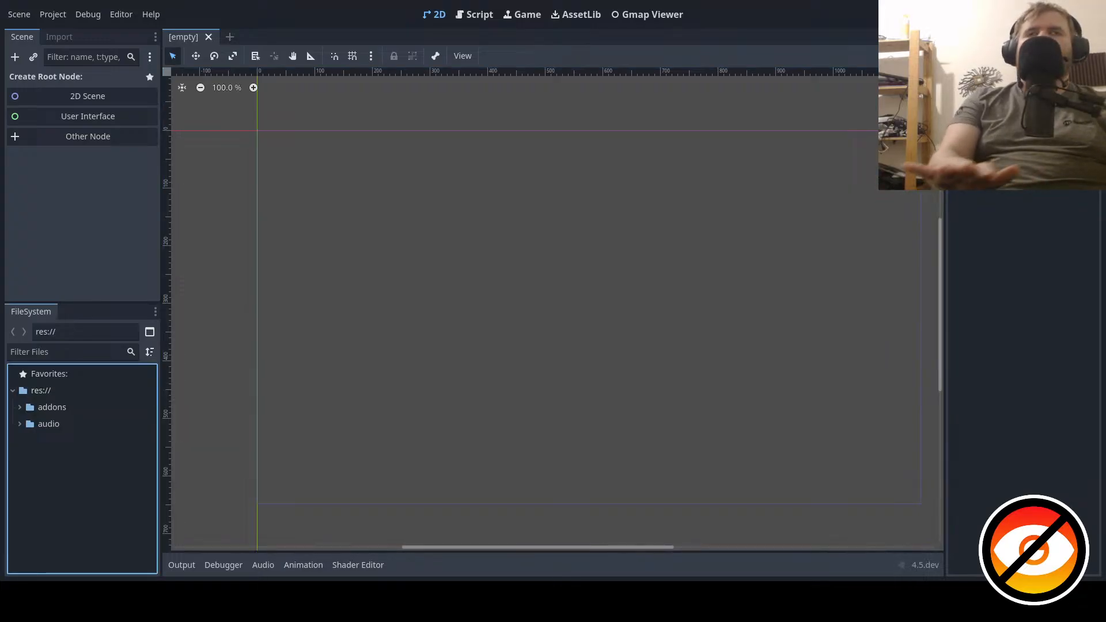
pyautogui.hotkey('shift', 'Tab')
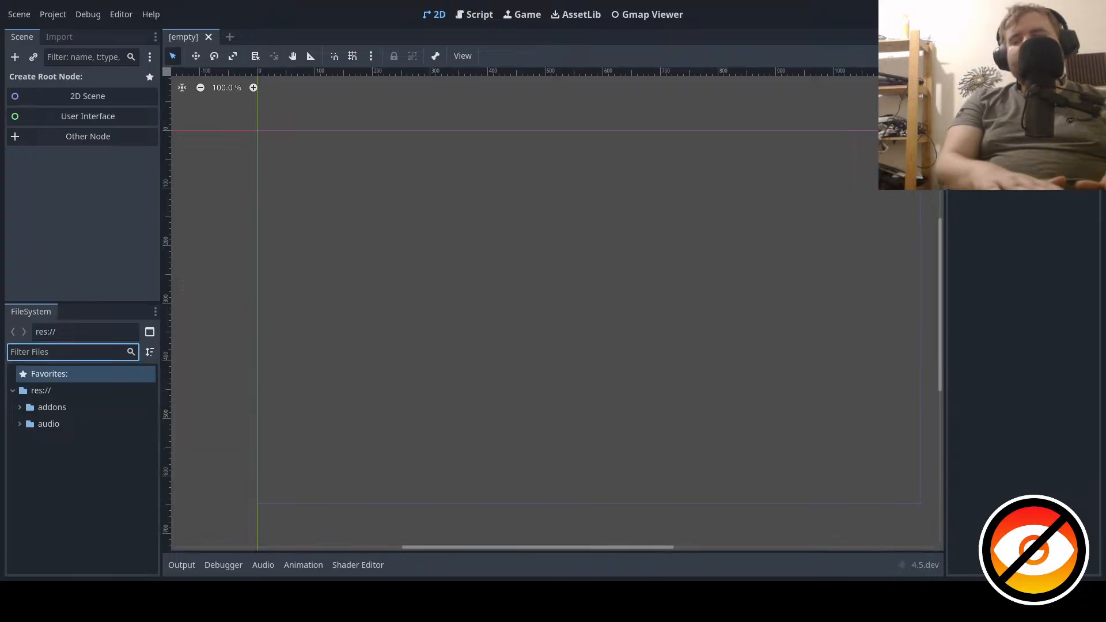
pyautogui.press('Tab')
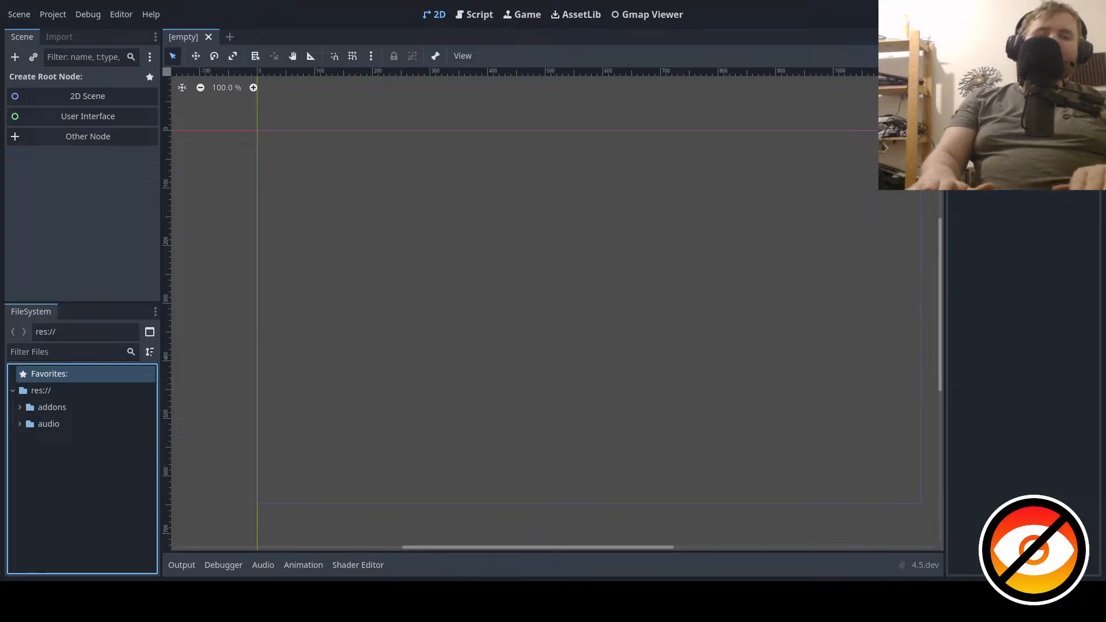
pyautogui.press('Down')
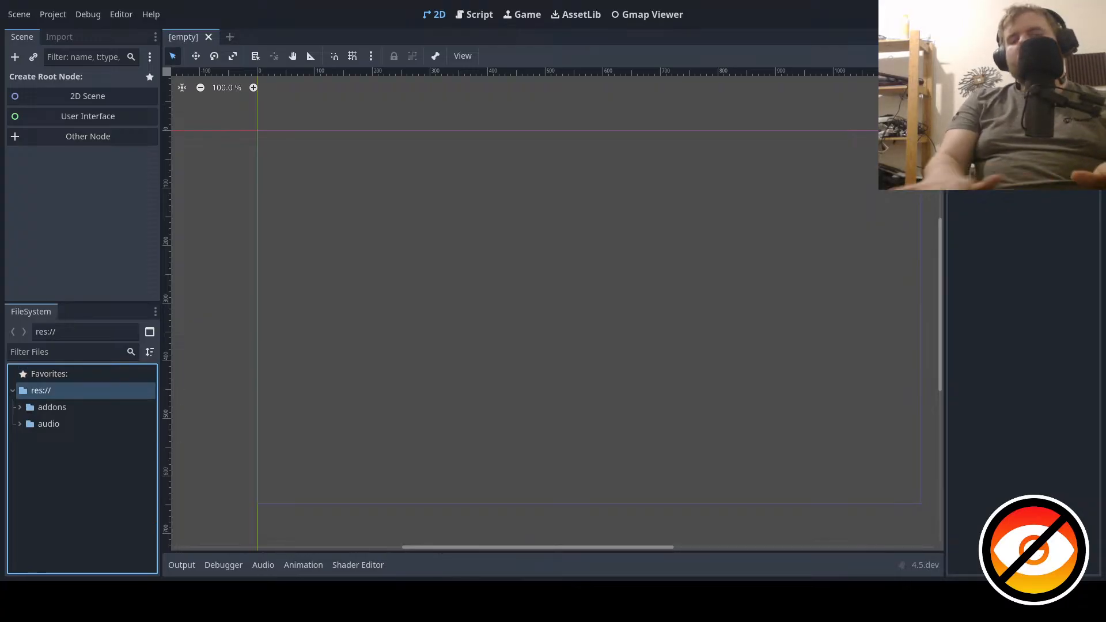
pyautogui.press('Down')
pyautogui.press('Down')
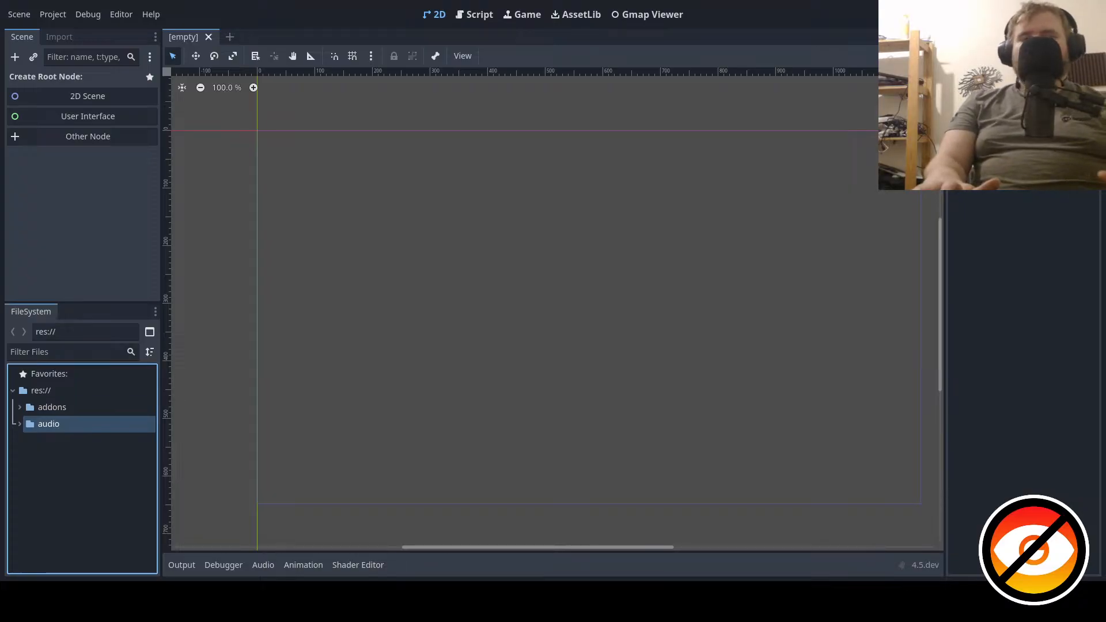
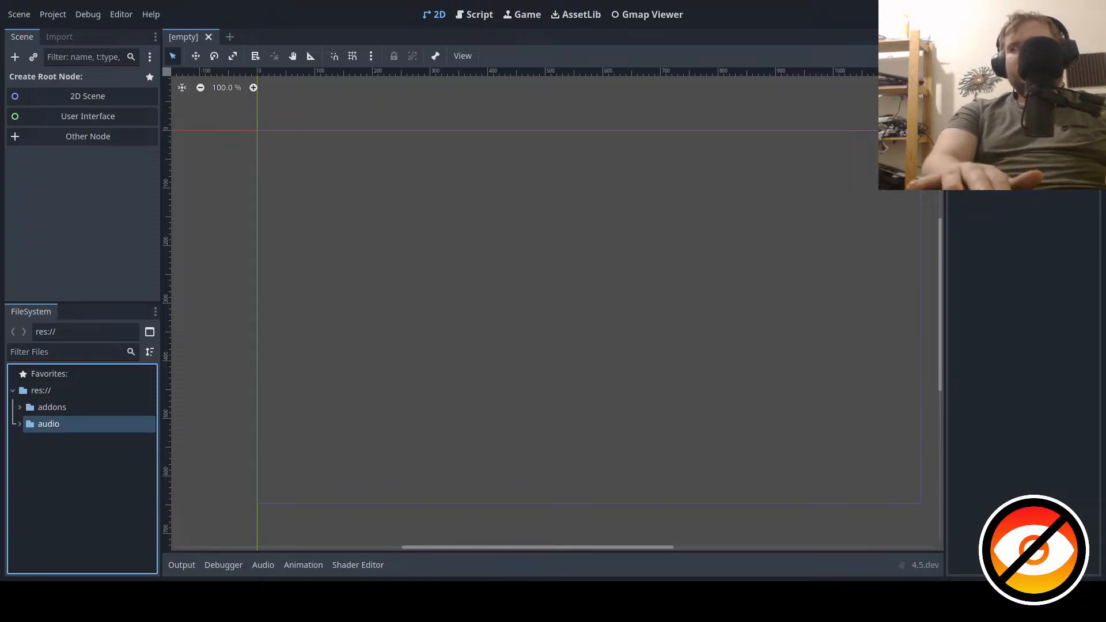
# - Move the keyboard focus from the file tree past the scene tab and on to the file filter
pyautogui.press('Tab')
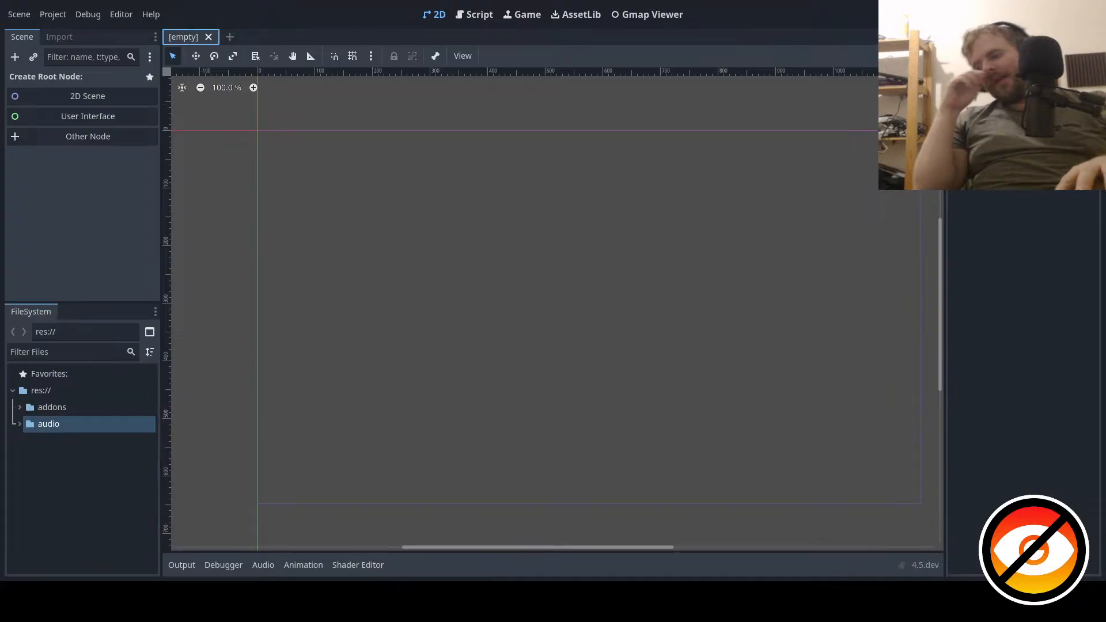
pyautogui.hotkey('shift', 'Tab')
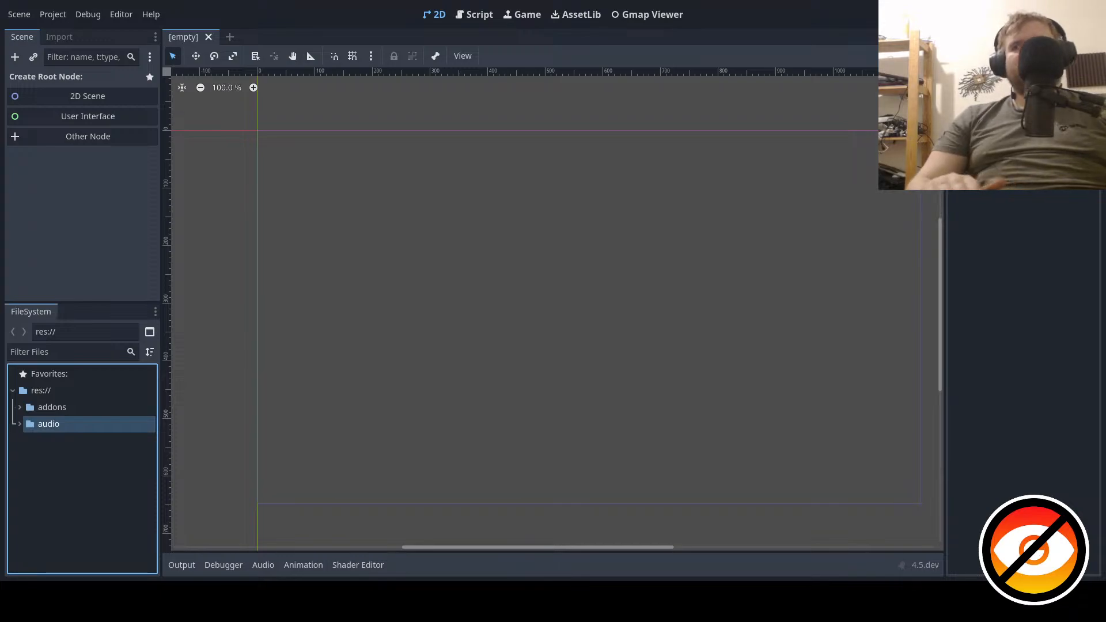
pyautogui.press('Tab')
pyautogui.press('Tab')
pyautogui.press('Tab')
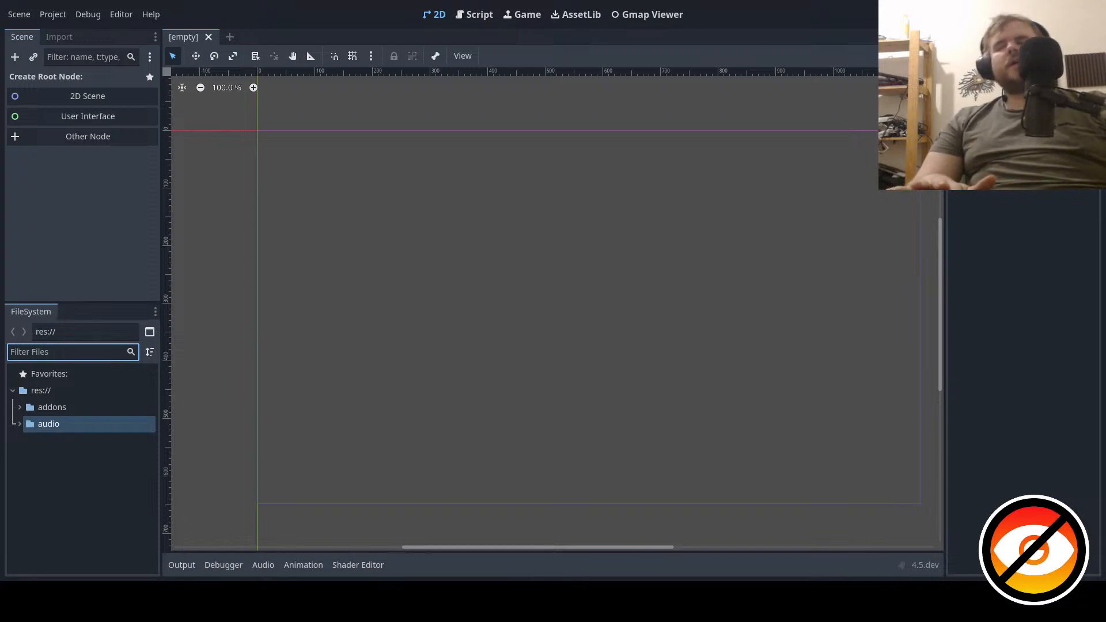
# - Examine the focus order from the 2D workspace selector through the Scene dock's root node options to the FileSystem dock's file filter
pyautogui.click(1024, 346)
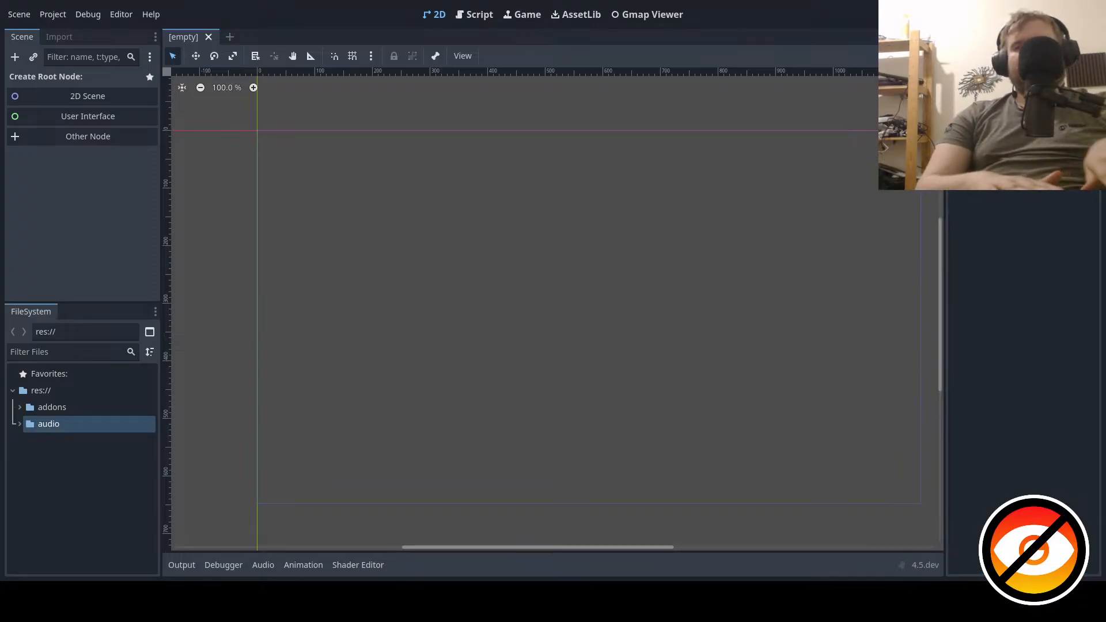
pyautogui.press('Tab')
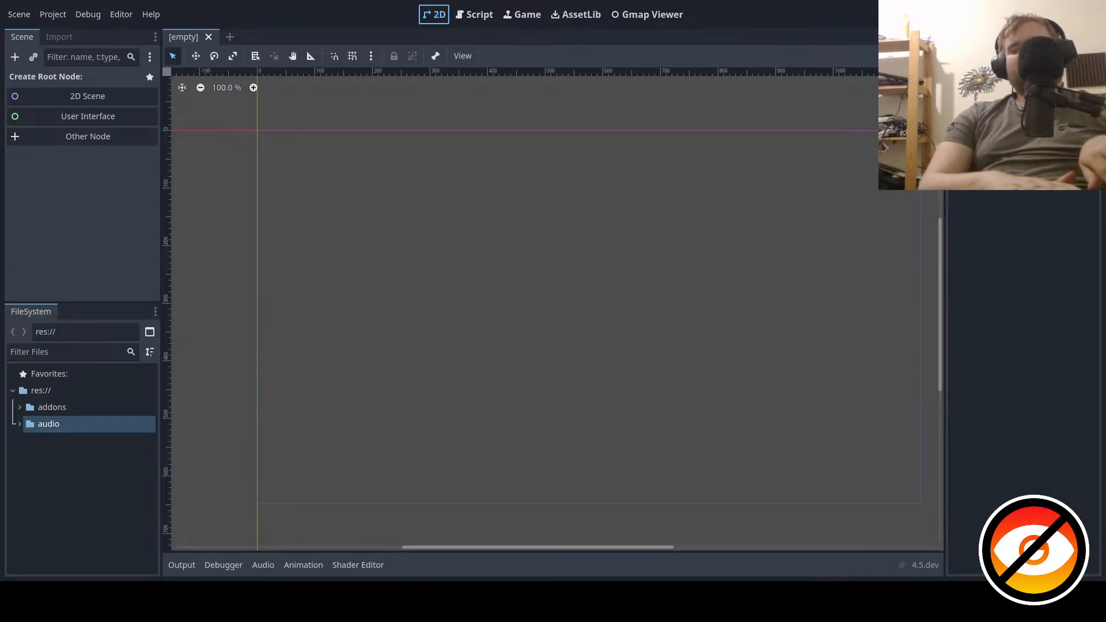
pyautogui.press('Tab')
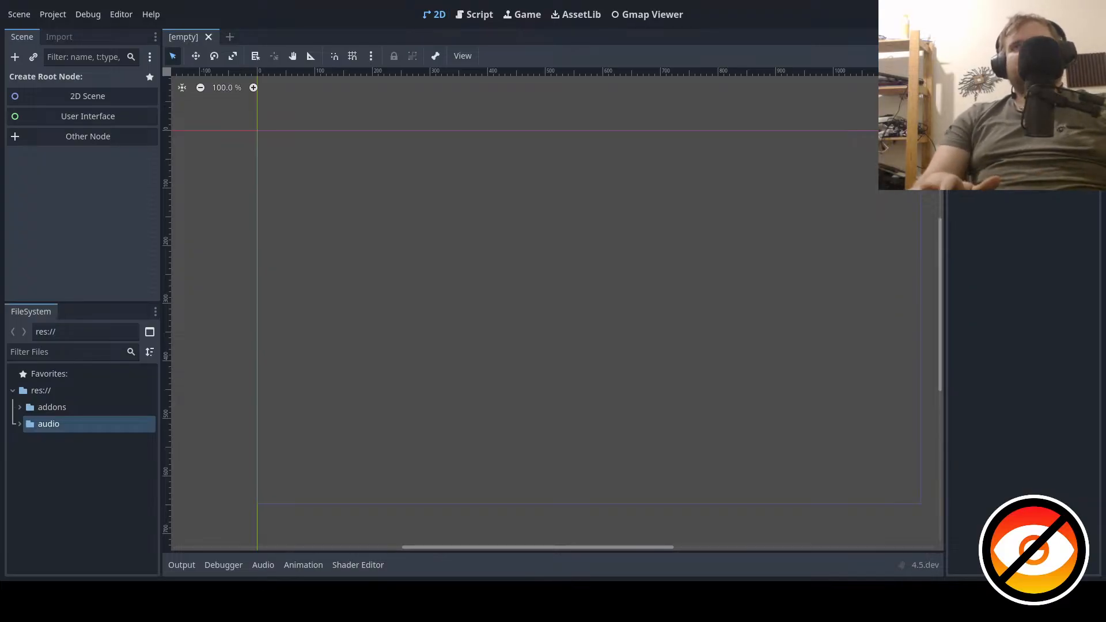
pyautogui.press('Tab')
pyautogui.press('Tab')
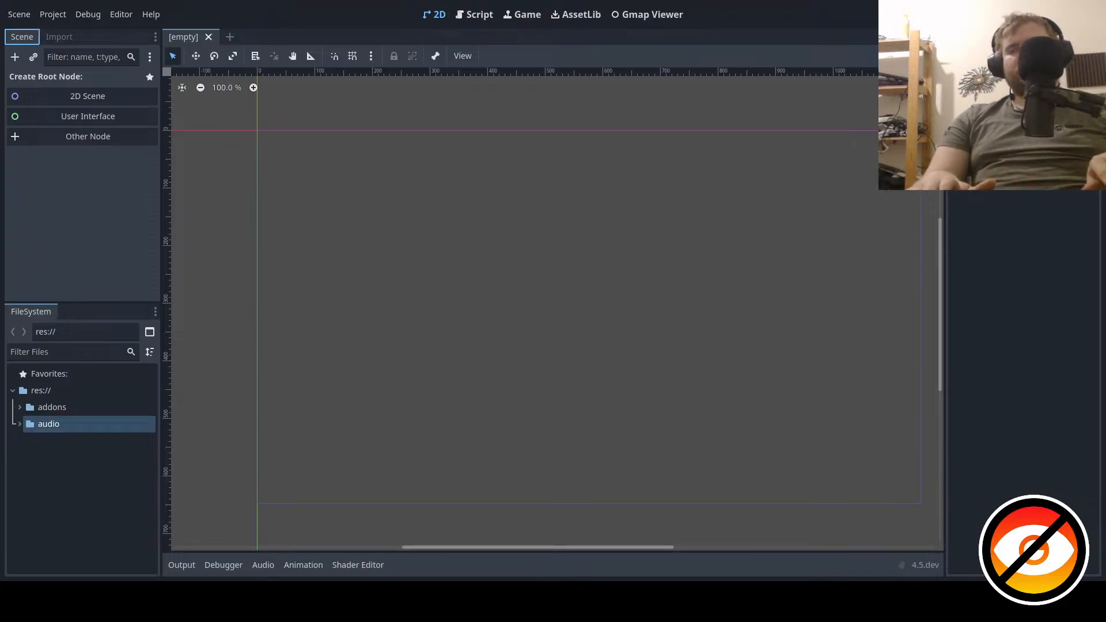
pyautogui.press('Tab')
pyautogui.press('Tab')
pyautogui.press('Tab')
pyautogui.press('Tab')
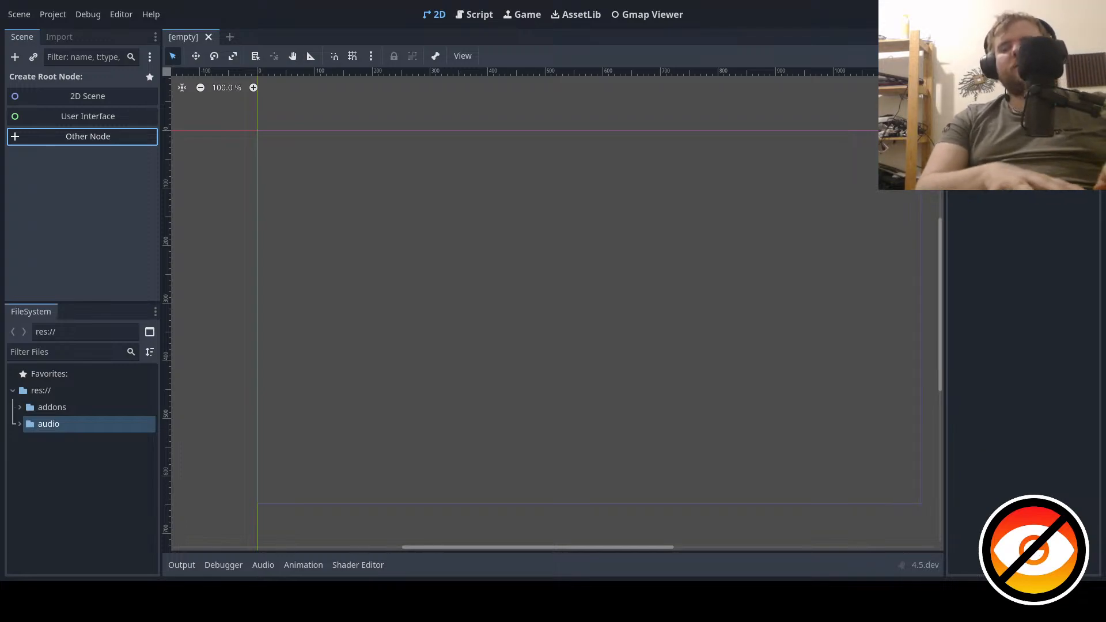
pyautogui.press('Tab')
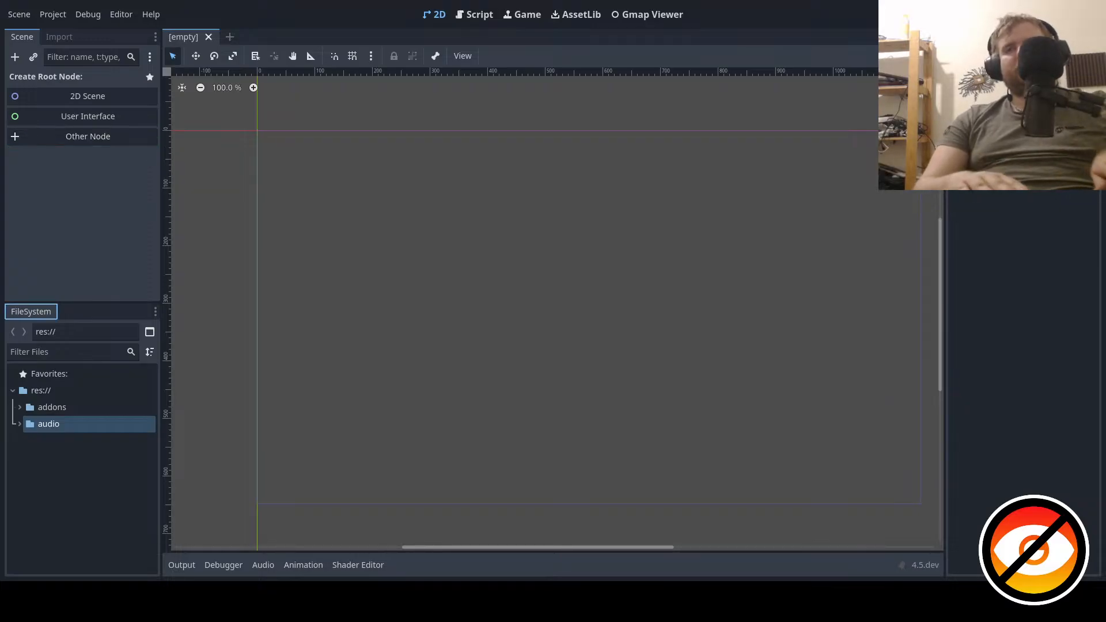
pyautogui.press('Tab')
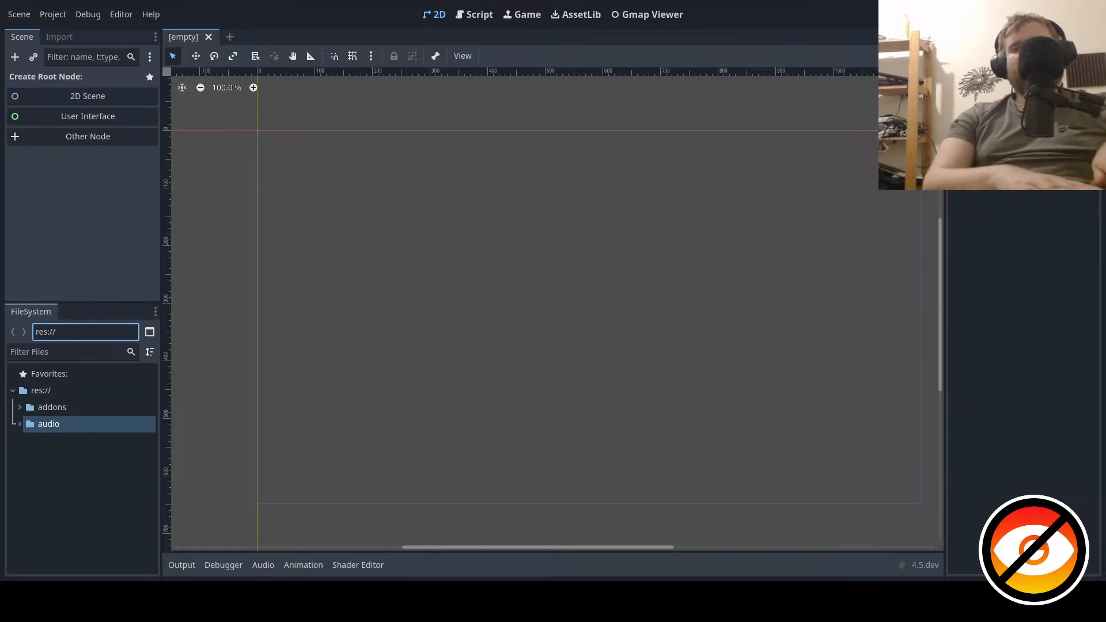
pyautogui.press('Tab')
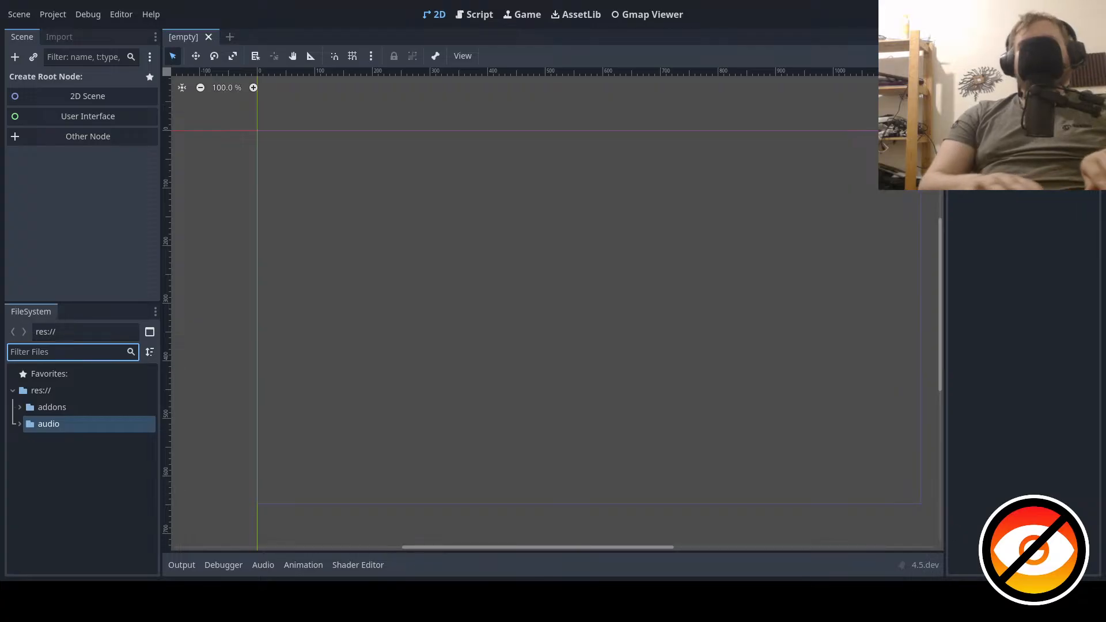
# - Go back over the FileSystem dock's title, path and filter controls and return the focus to the file tree
pyautogui.hotkey('shift', 'Tab')
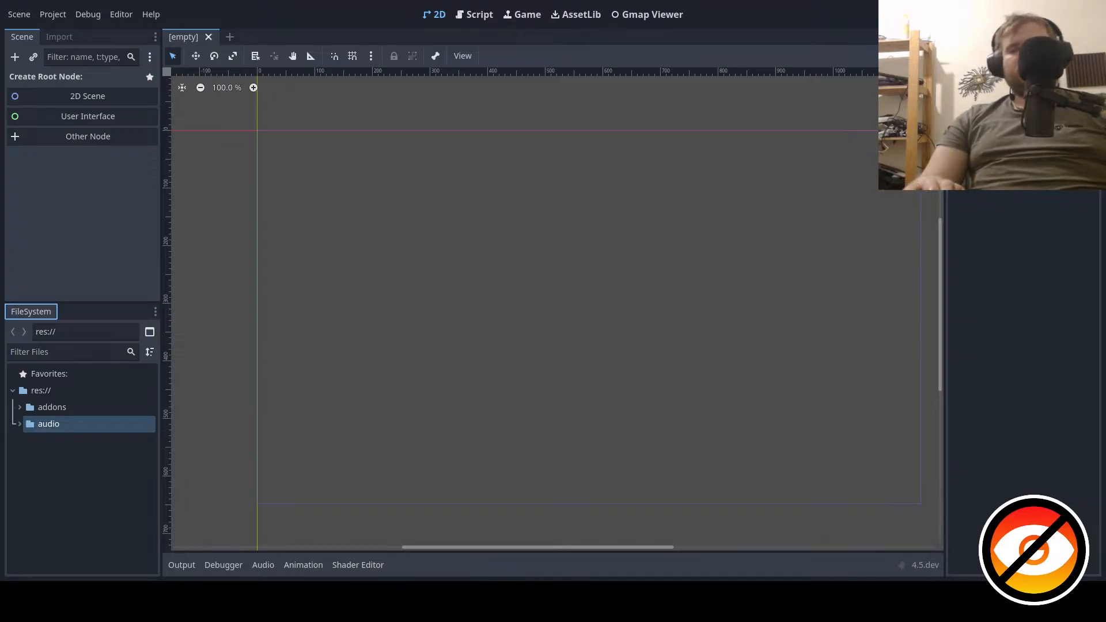
pyautogui.press('Tab')
pyautogui.press('Tab')
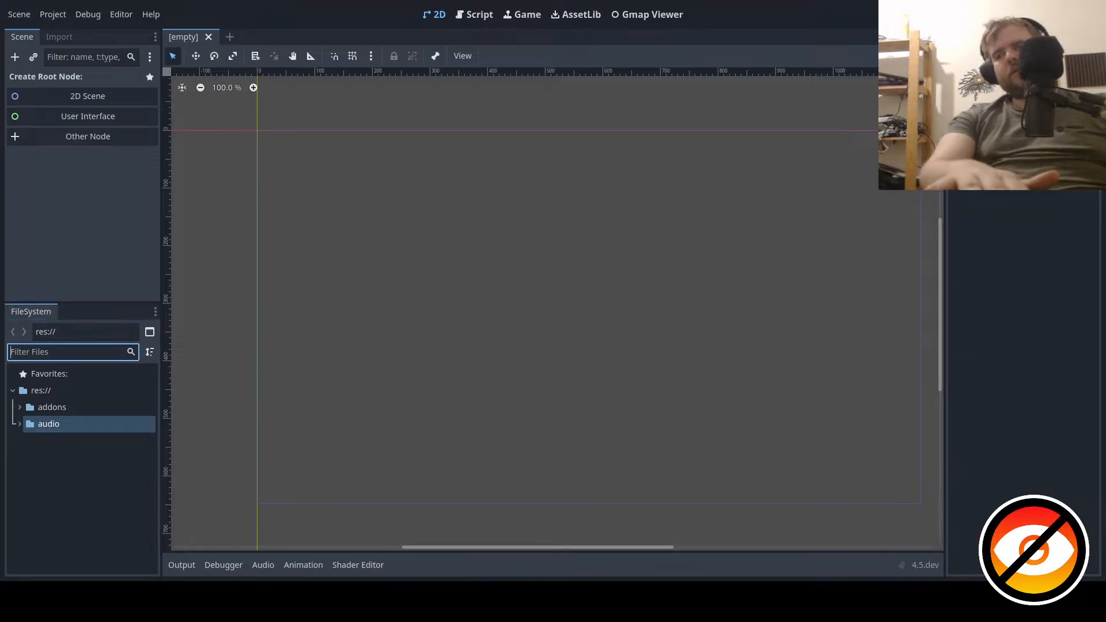
pyautogui.press('Tab')
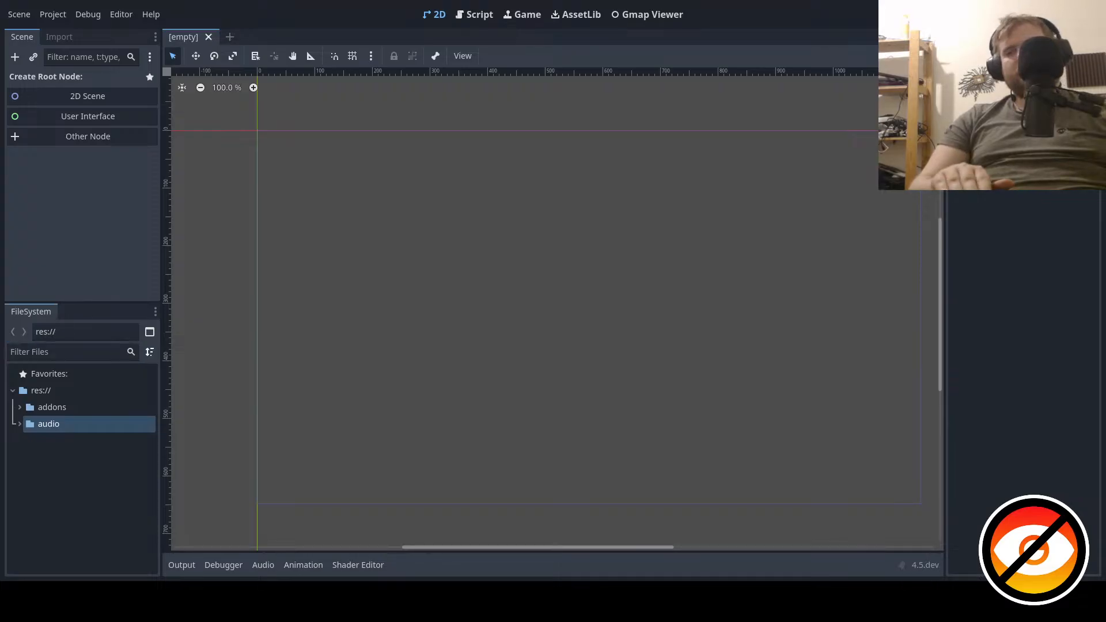
pyautogui.press('Tab')
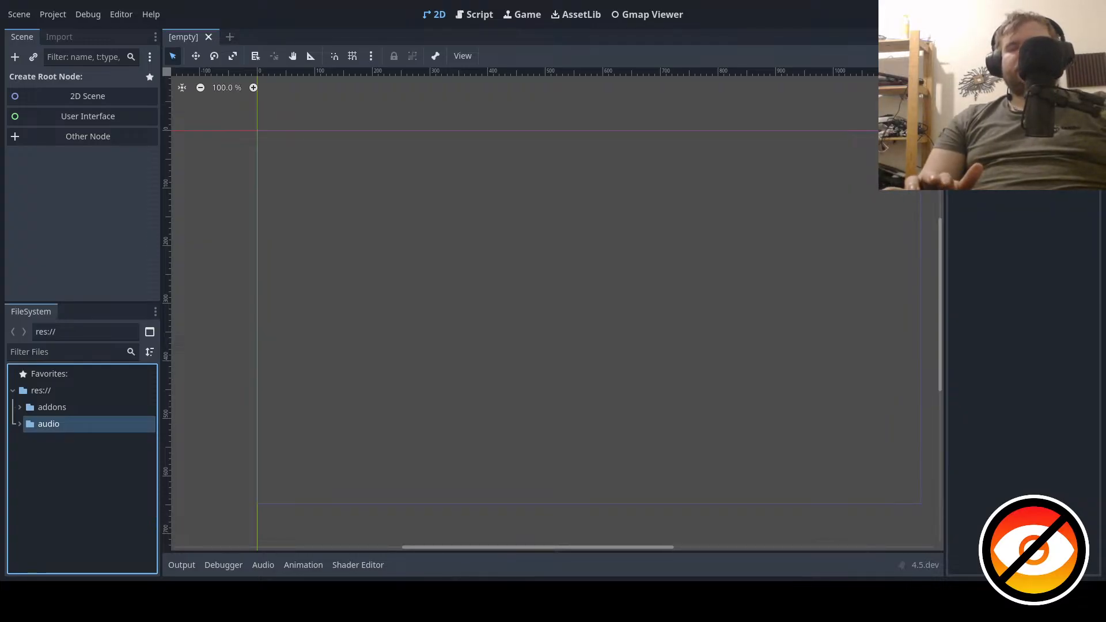
# - Expand the addons folder in the file tree and select its gmap_hotkeys subfolder
pyautogui.click(52, 407)
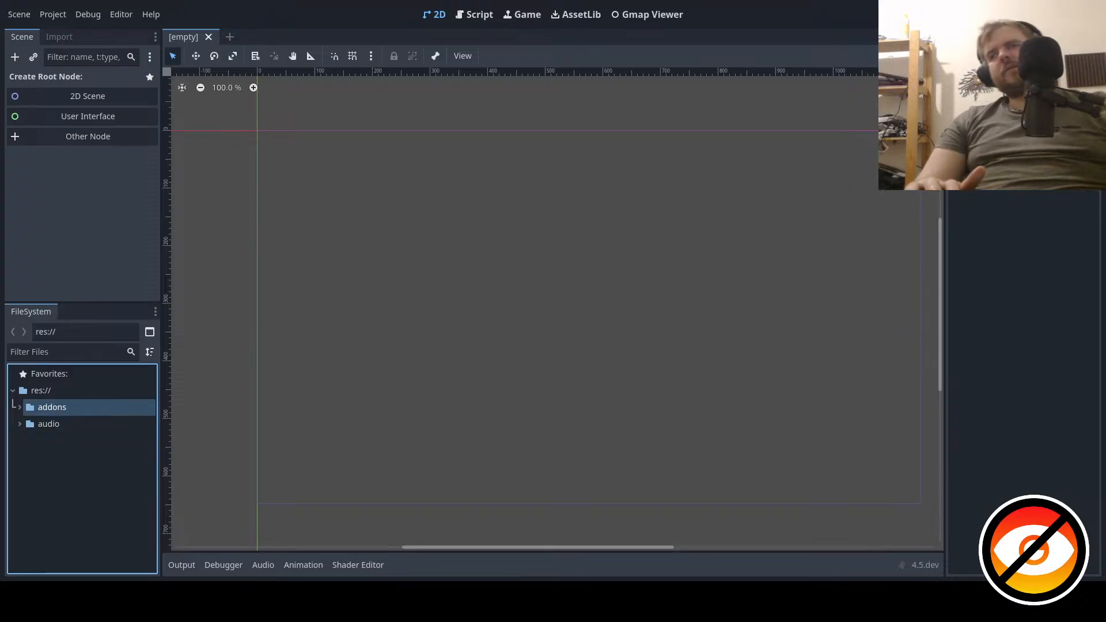
pyautogui.click(49, 424)
pyautogui.press('Up')
pyautogui.press('Right')
pyautogui.press('Down')
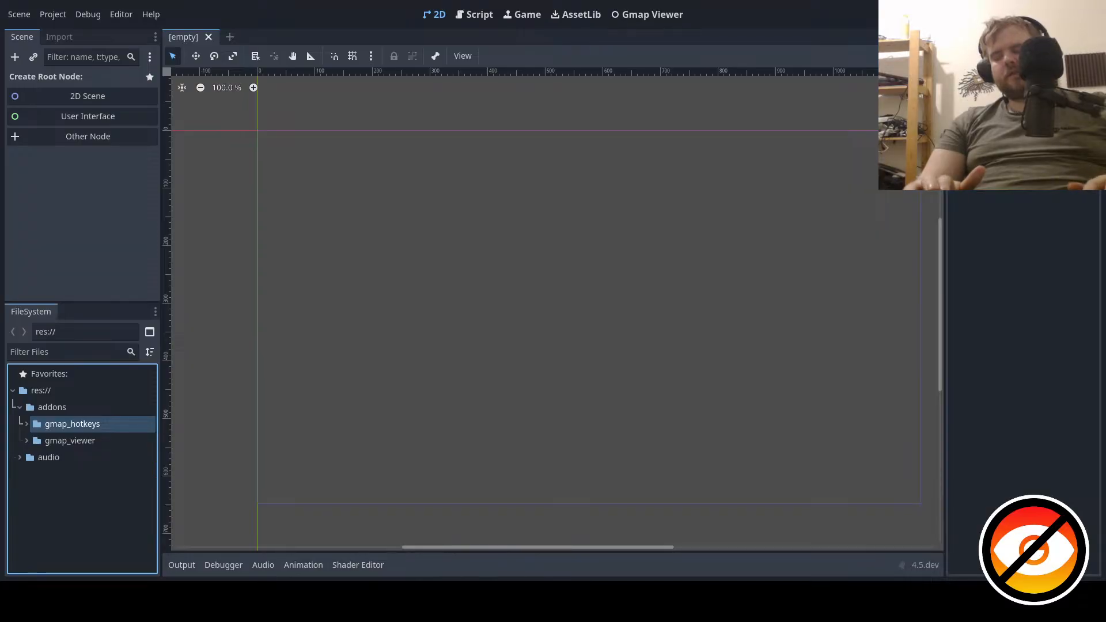
pyautogui.press('Down')
pyautogui.press('Down')
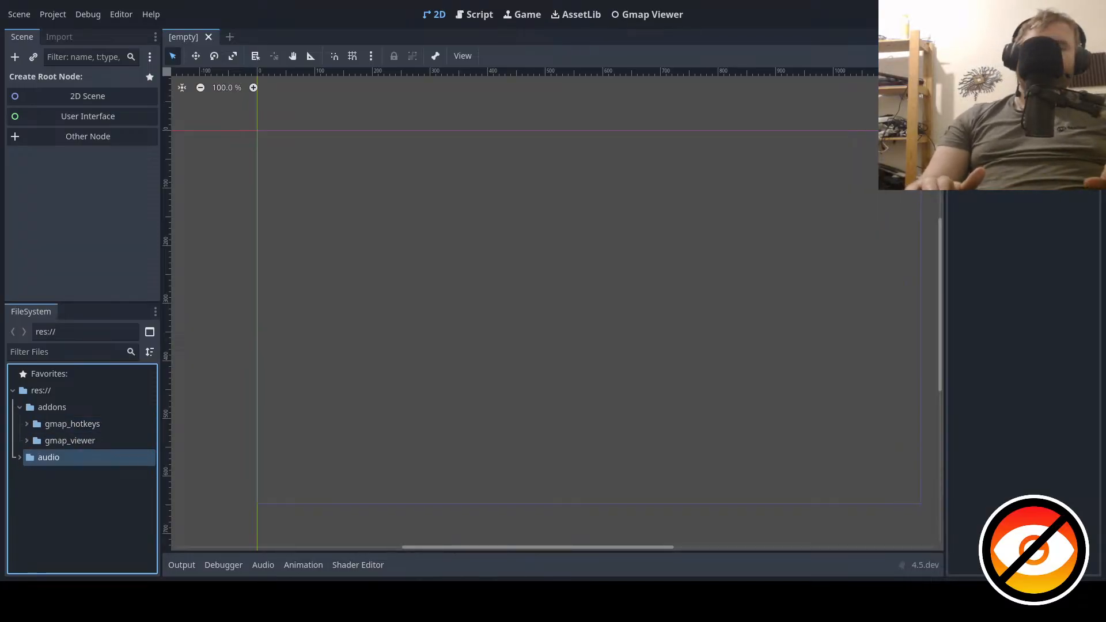
pyautogui.press('Up')
pyautogui.press('Up')
# - Cycle the keyboard focus through the Scene dock's node filter and root node options and back to the file tree
pyautogui.press('Tab')
pyautogui.press('Tab')
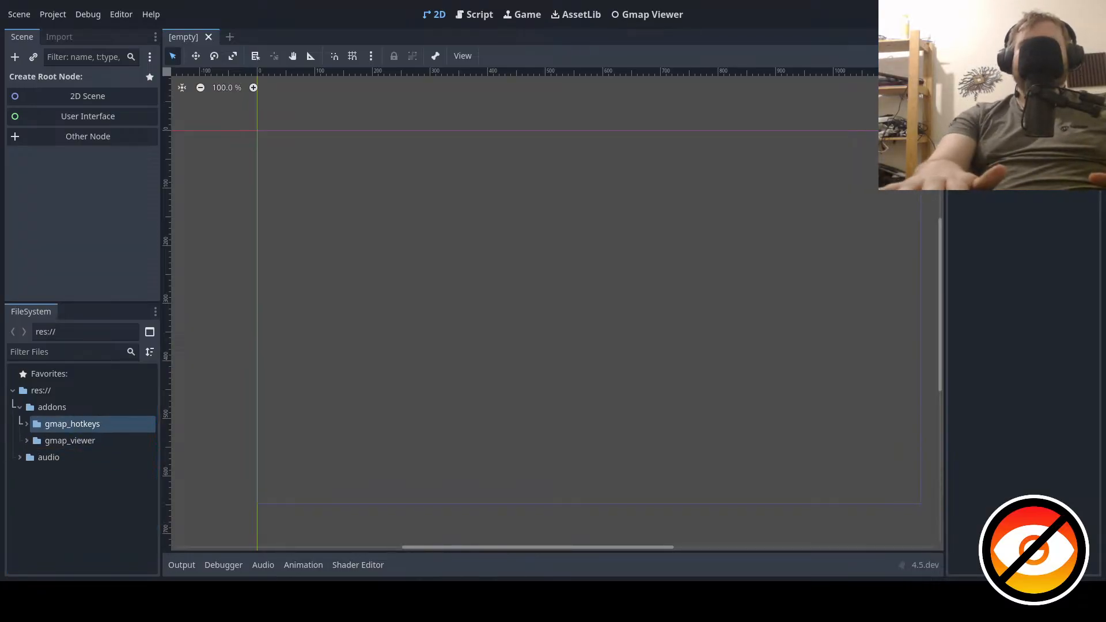
pyautogui.press('Tab')
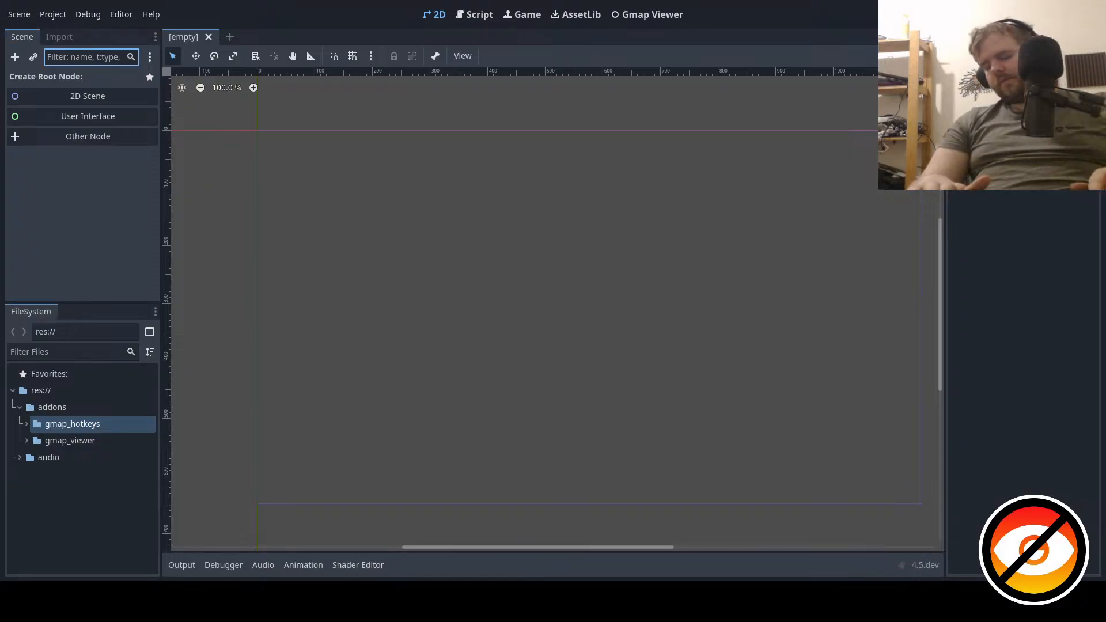
pyautogui.press('Tab')
pyautogui.press('Tab')
pyautogui.press('Tab')
pyautogui.press('Tab')
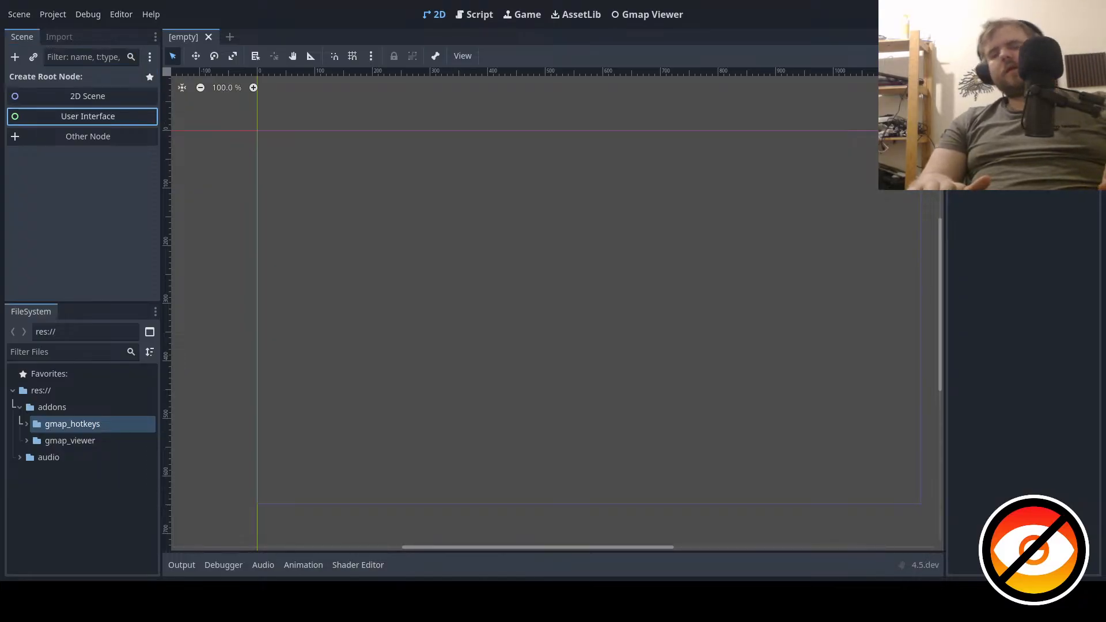
pyautogui.press('Tab')
pyautogui.press('Tab')
pyautogui.press('Tab')
pyautogui.press('Tab')
# - Select the gmap_viewer subfolder of addons, then expand and collapse it
pyautogui.press('Down')
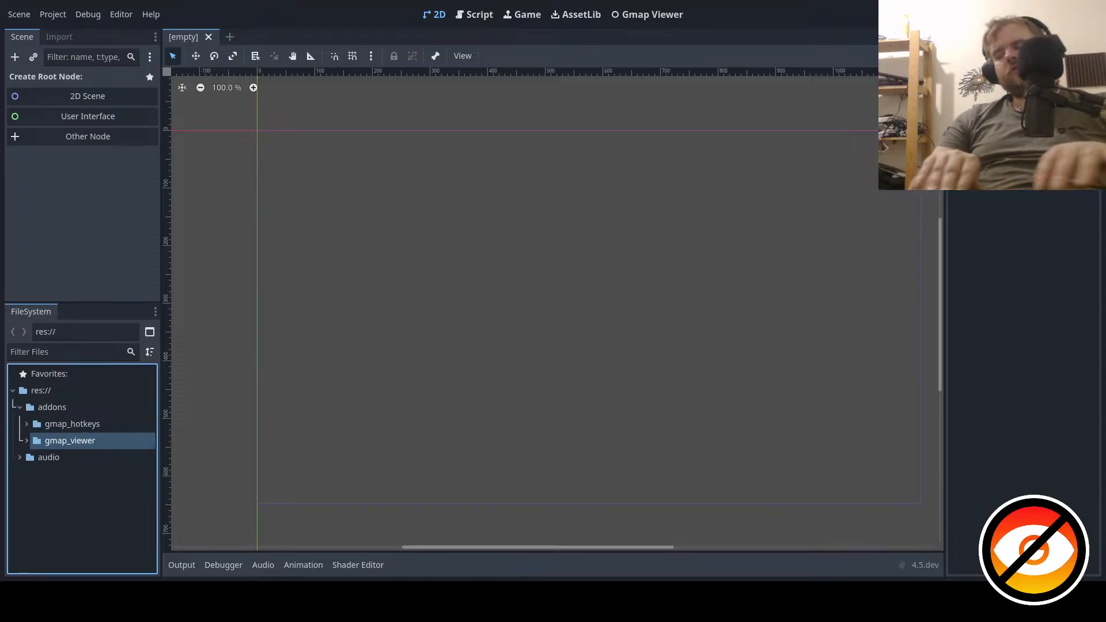
pyautogui.press('Right')
pyautogui.press('Left')
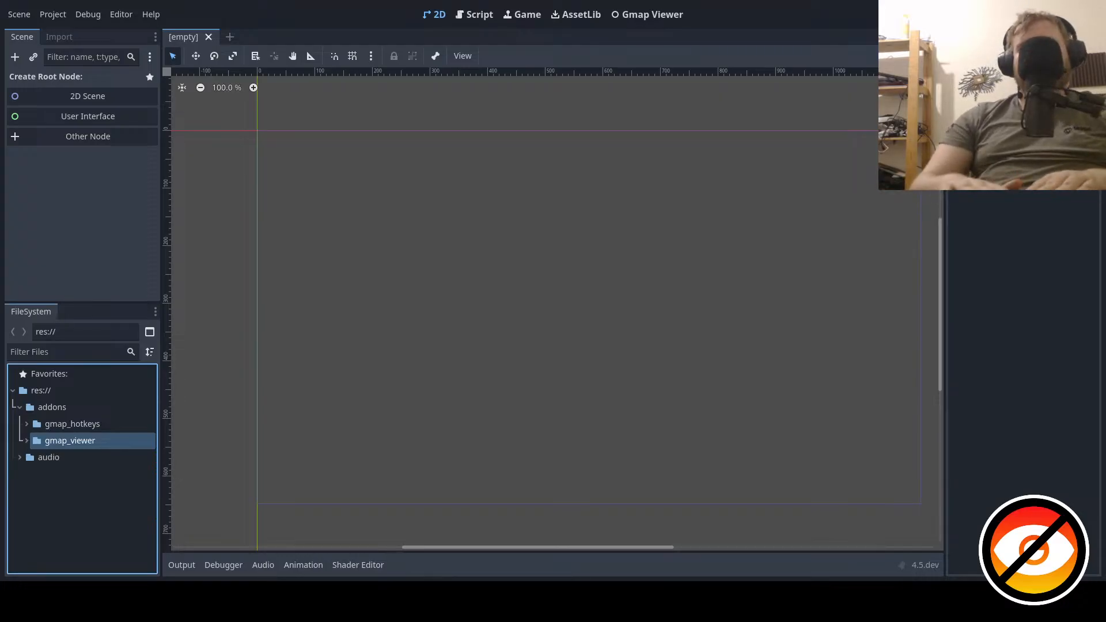
# - Expand the gmap_hotkeys folder in the file tree and select its focus fixer subfolder
pyautogui.press('Up')
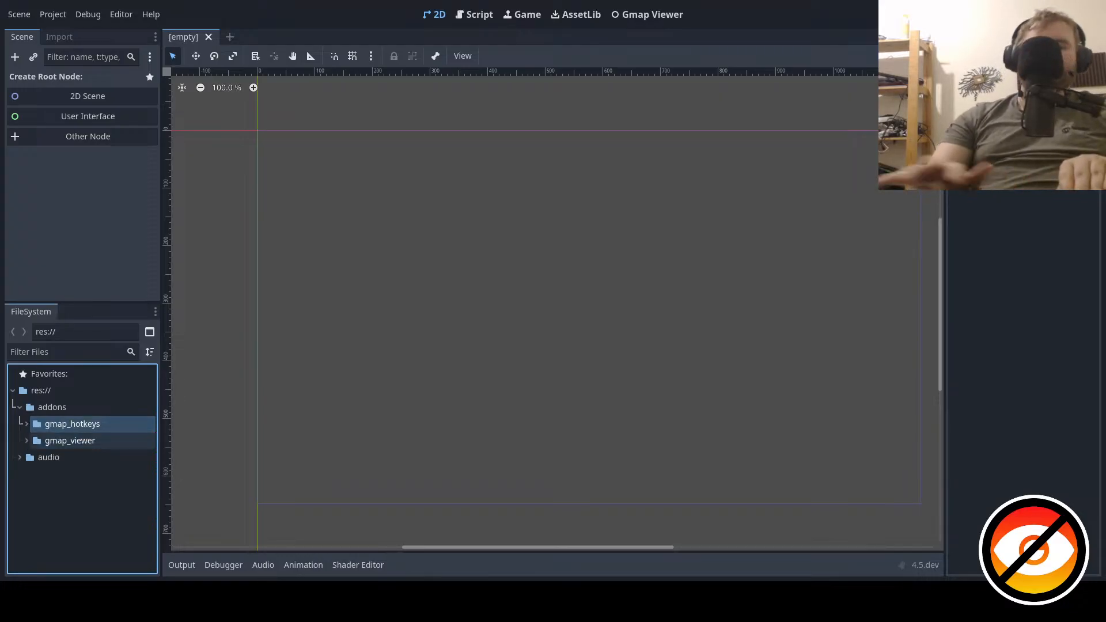
pyautogui.press('Right')
pyautogui.press('Down')
pyautogui.press('Down')
pyautogui.press('Down')
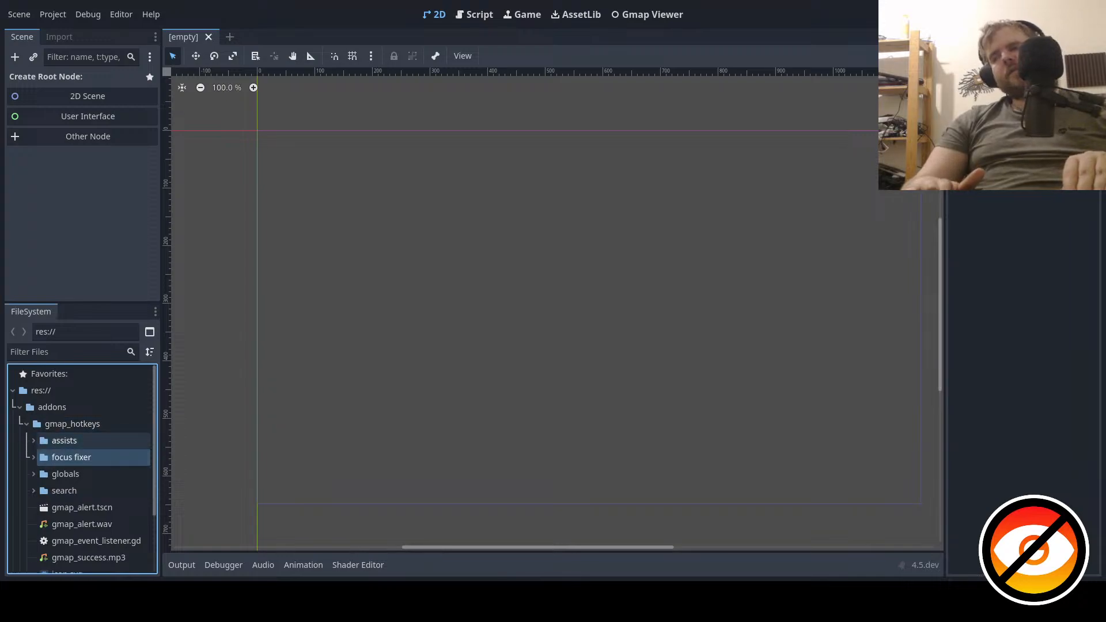
pyautogui.press('Up')
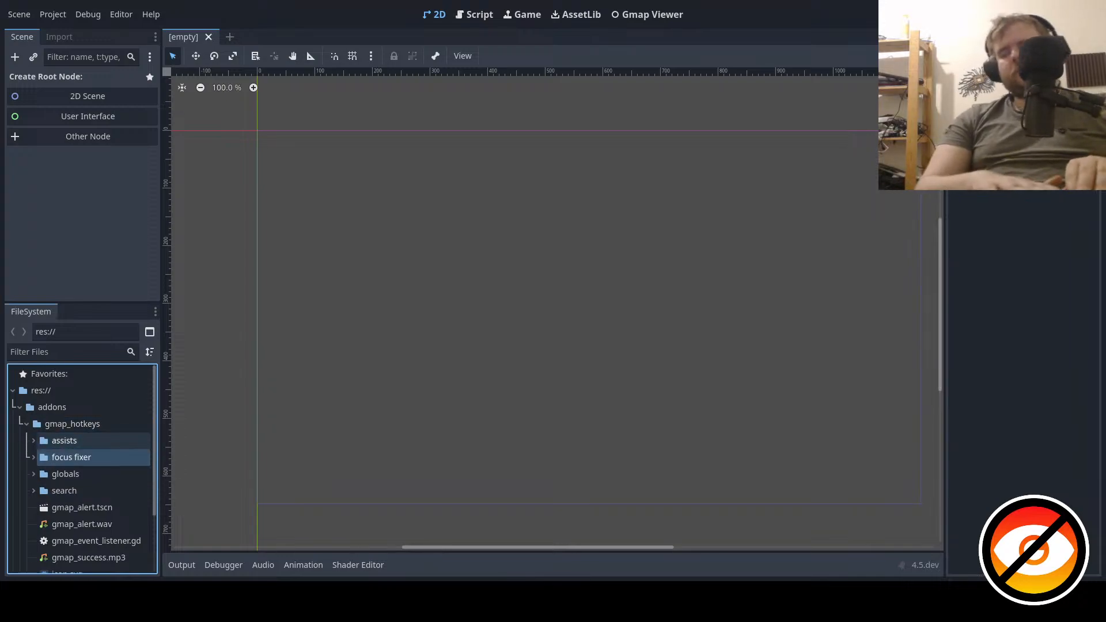
# - Expand the focus fixer folder and go through its scripts down to v_box_focus_fixer.gd
pyautogui.press('Right')
pyautogui.press('Down')
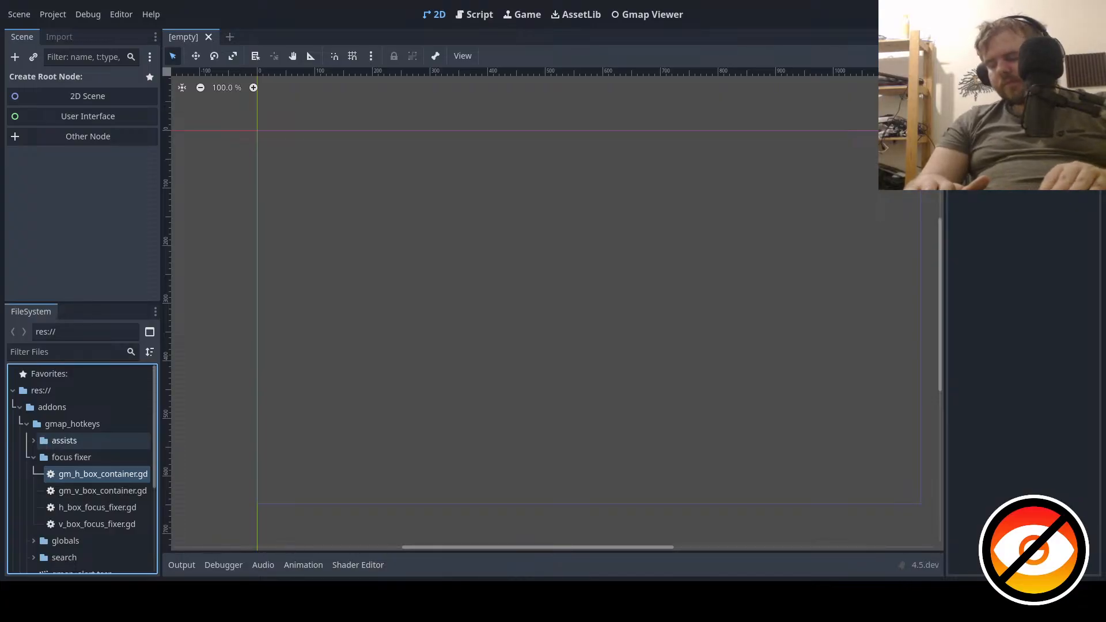
pyautogui.press('Down')
pyautogui.press('Down')
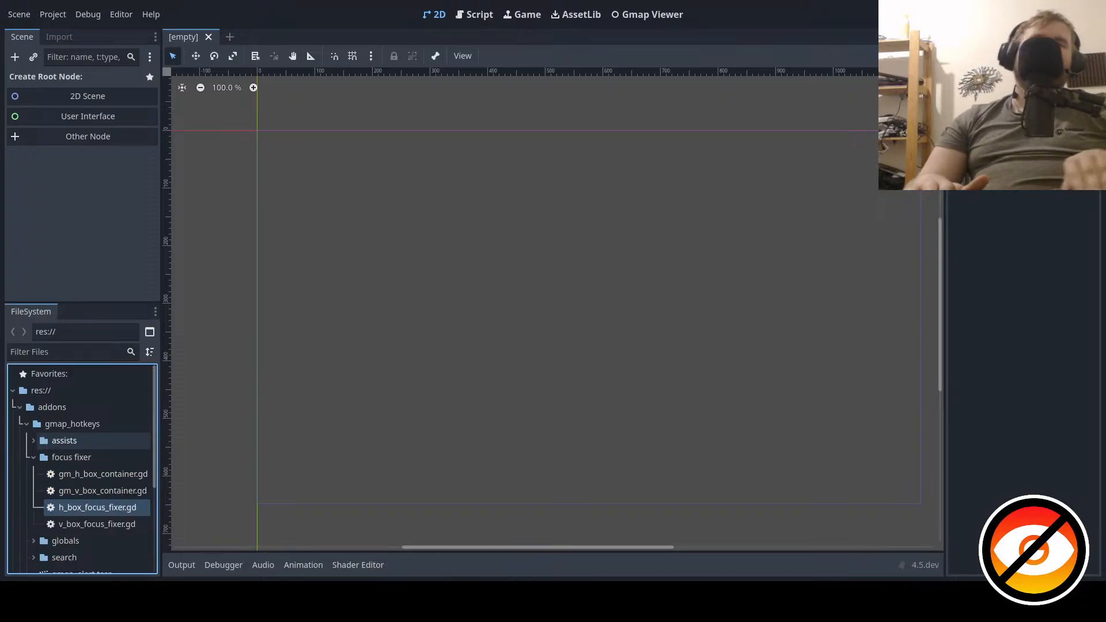
pyautogui.press('Down')
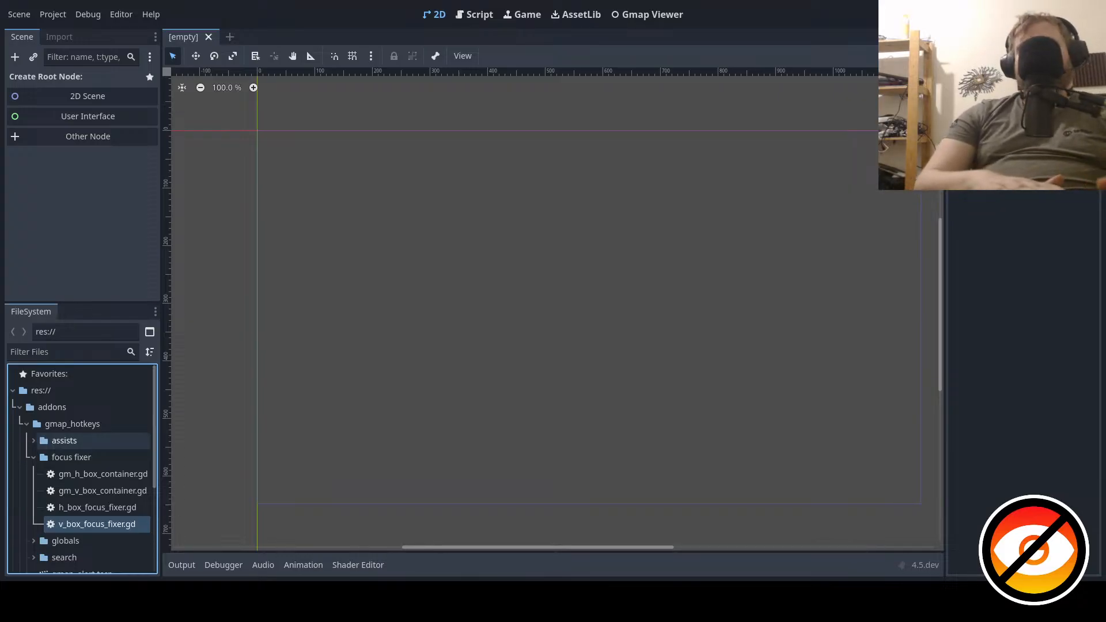
pyautogui.press('Tab')
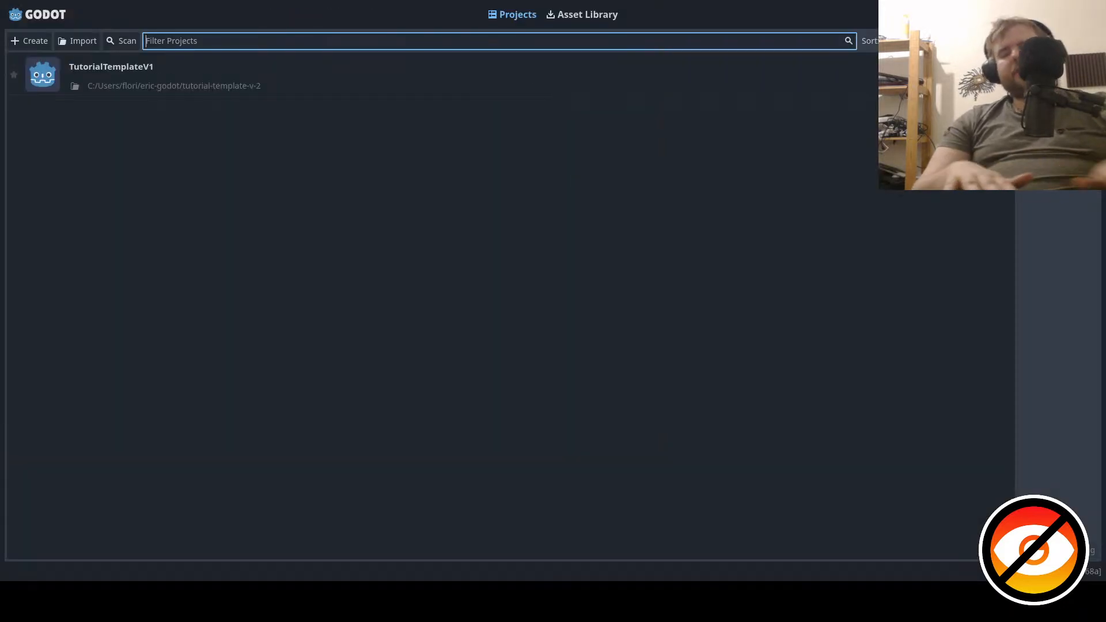
# - Select the TutorialTemplateV1 project in the project manager and move the keyboard focus through its title and path
pyautogui.click(277, 74)
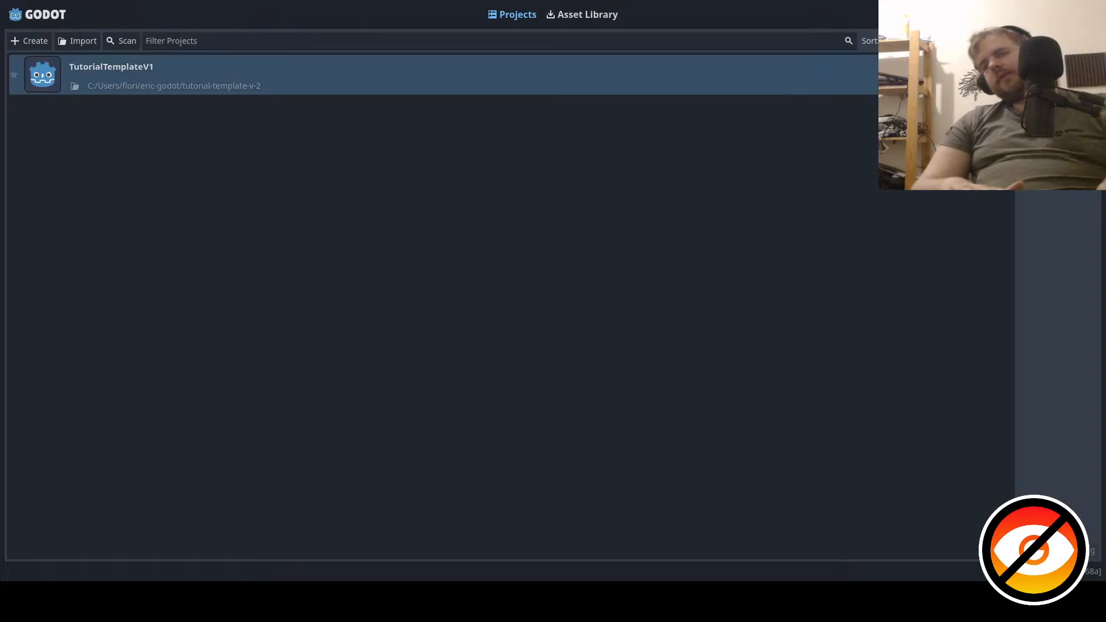
pyautogui.press('Tab')
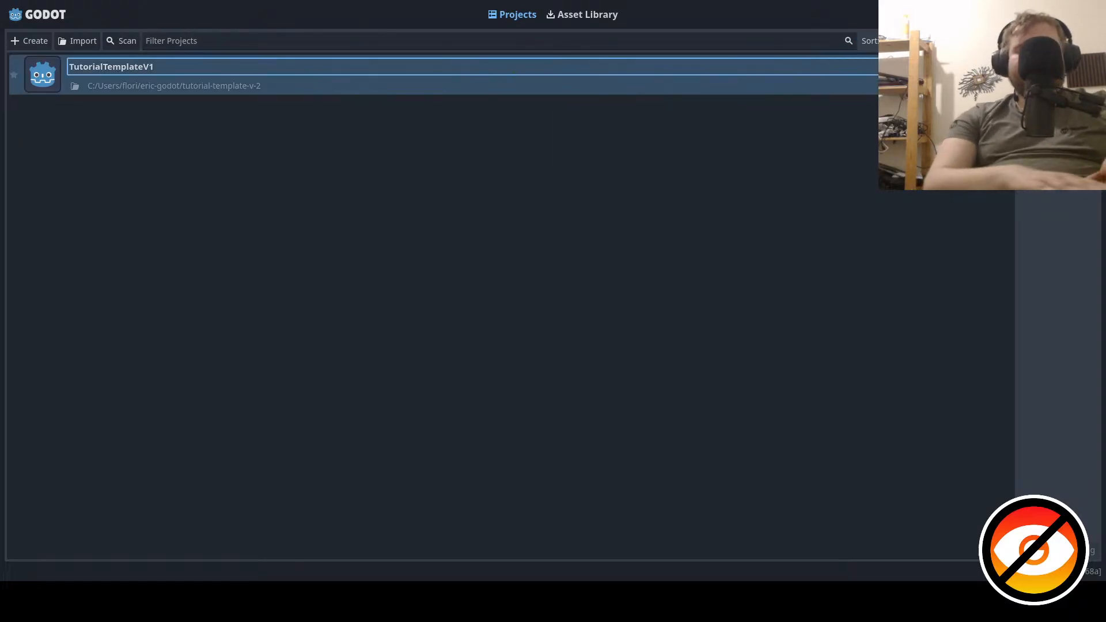
pyautogui.press('Tab')
pyautogui.press('Tab')
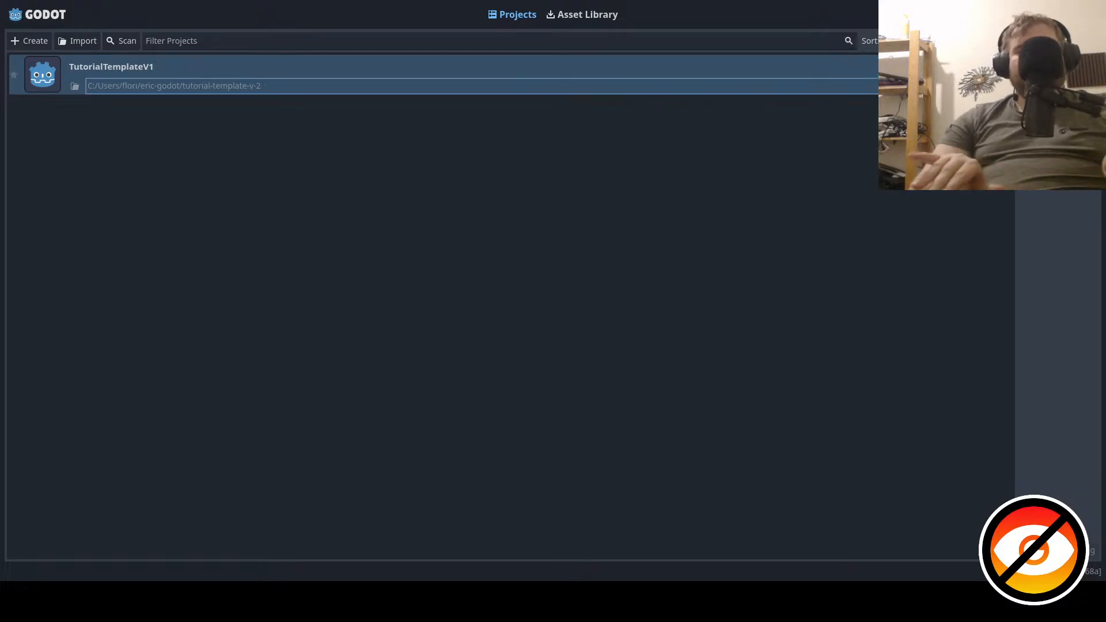
pyautogui.press('Tab')
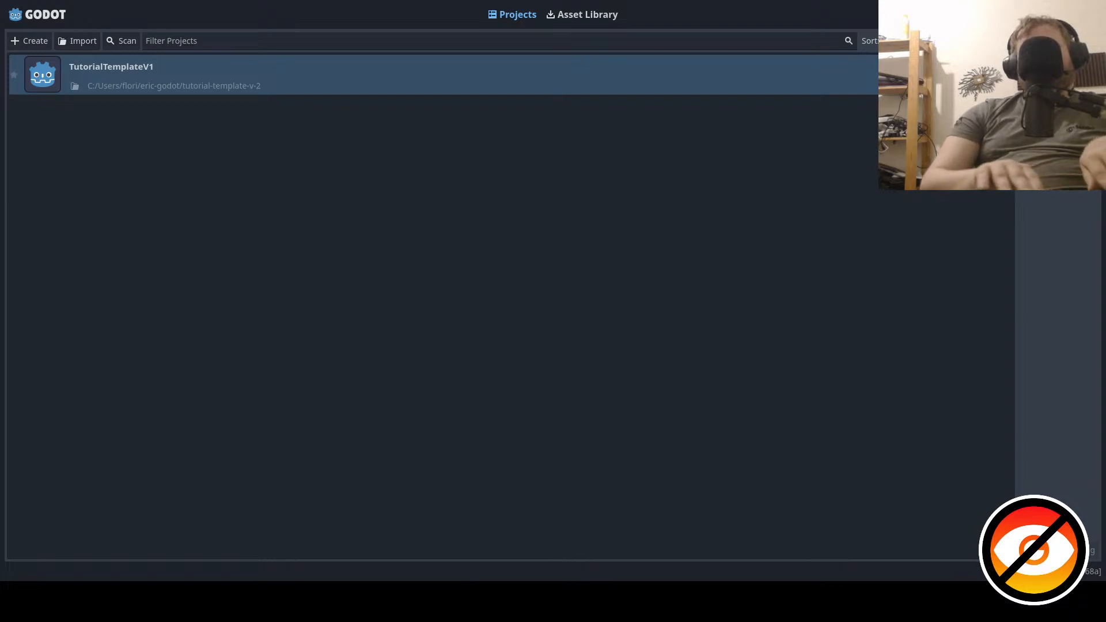
# - Move the keyboard focus from the Godot logo through the Projects view selector to Asset Library
pyautogui.press('Tab')
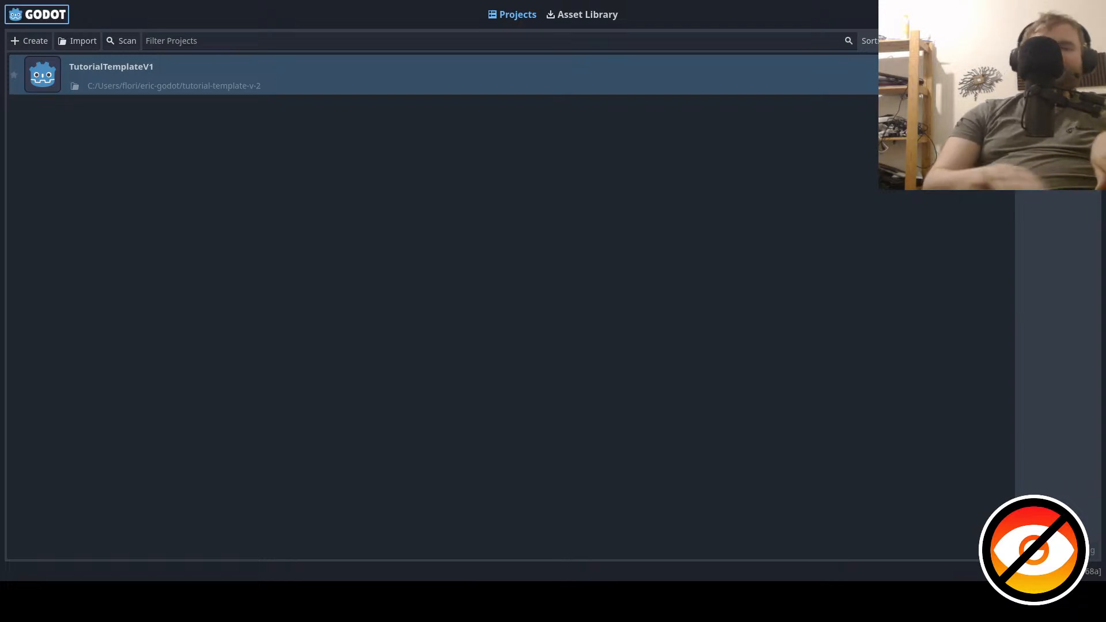
pyautogui.press('Tab')
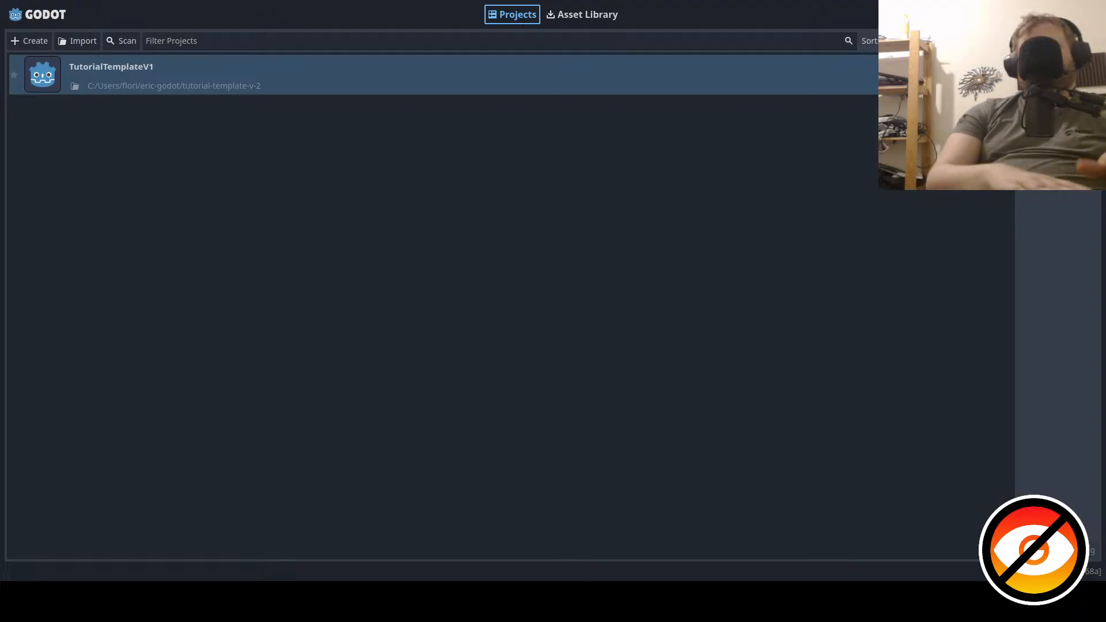
pyautogui.press('Tab')
pyautogui.press('Tab')
pyautogui.press('Tab')
pyautogui.press('Tab')
pyautogui.press('Tab')
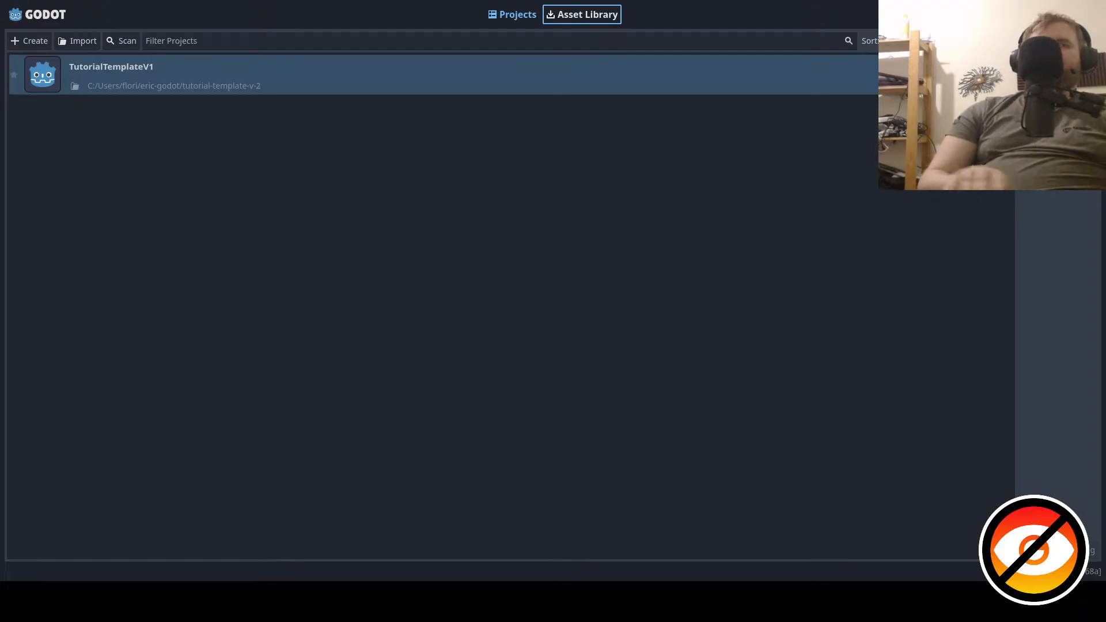
# - Move the keyboard focus from the project filter through the TutorialTemplateV1 entry and past its path
pyautogui.press('Tab')
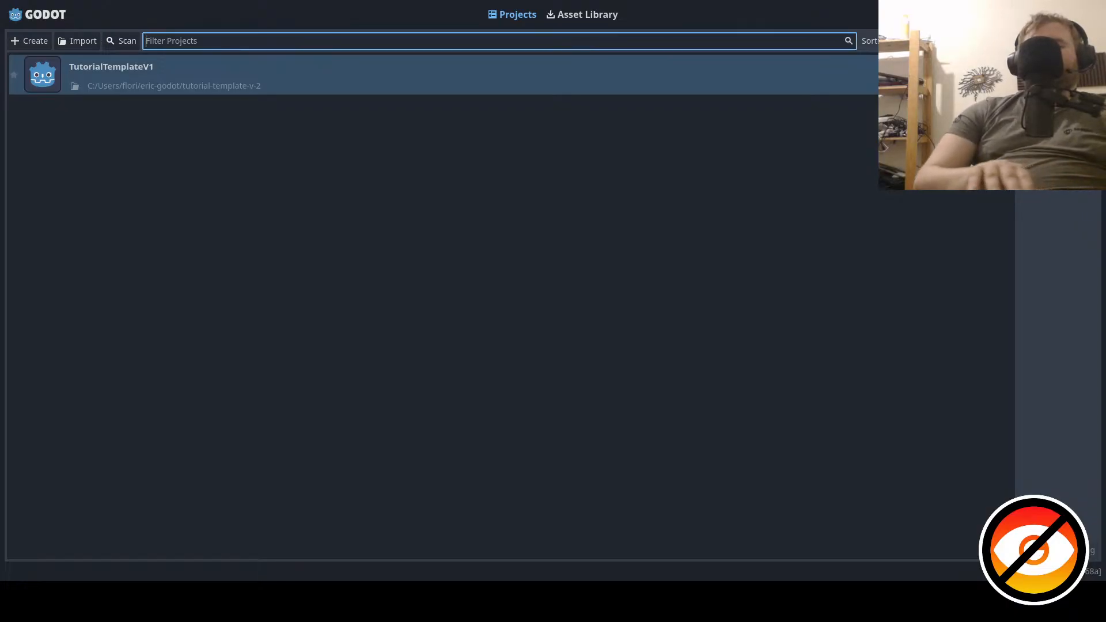
pyautogui.press('Tab')
pyautogui.press('Tab')
pyautogui.press('Tab')
pyautogui.press('Tab')
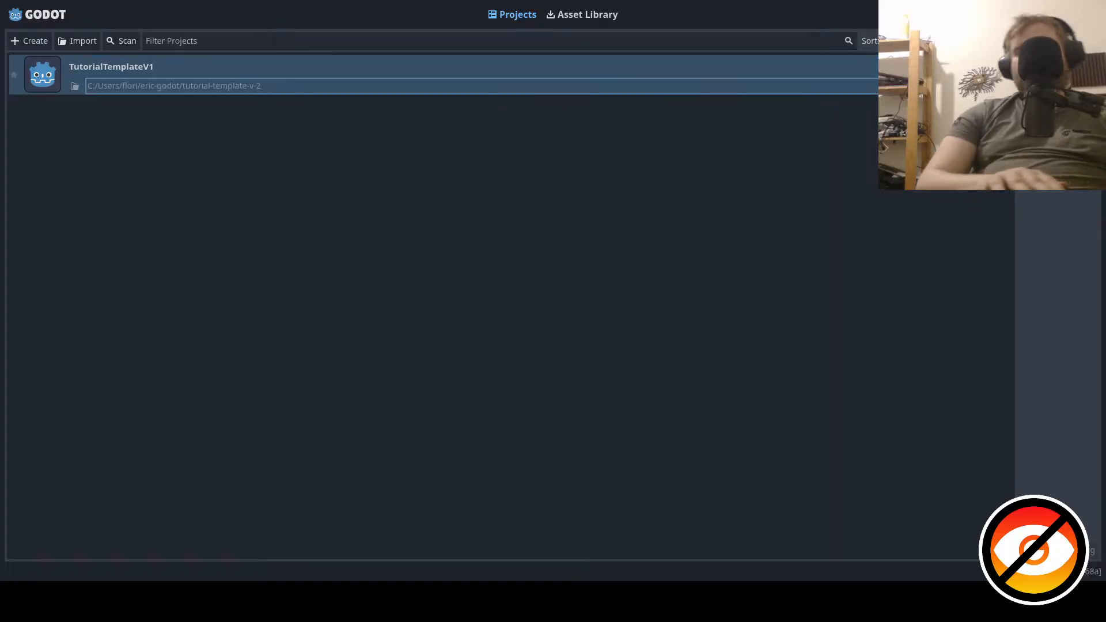
pyautogui.press('Tab')
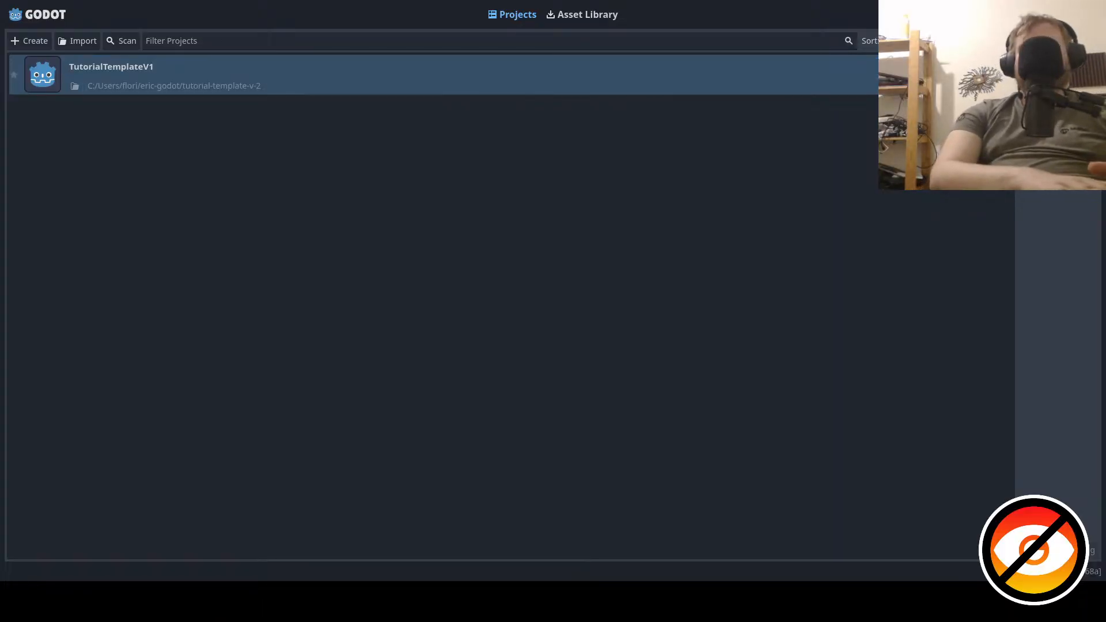